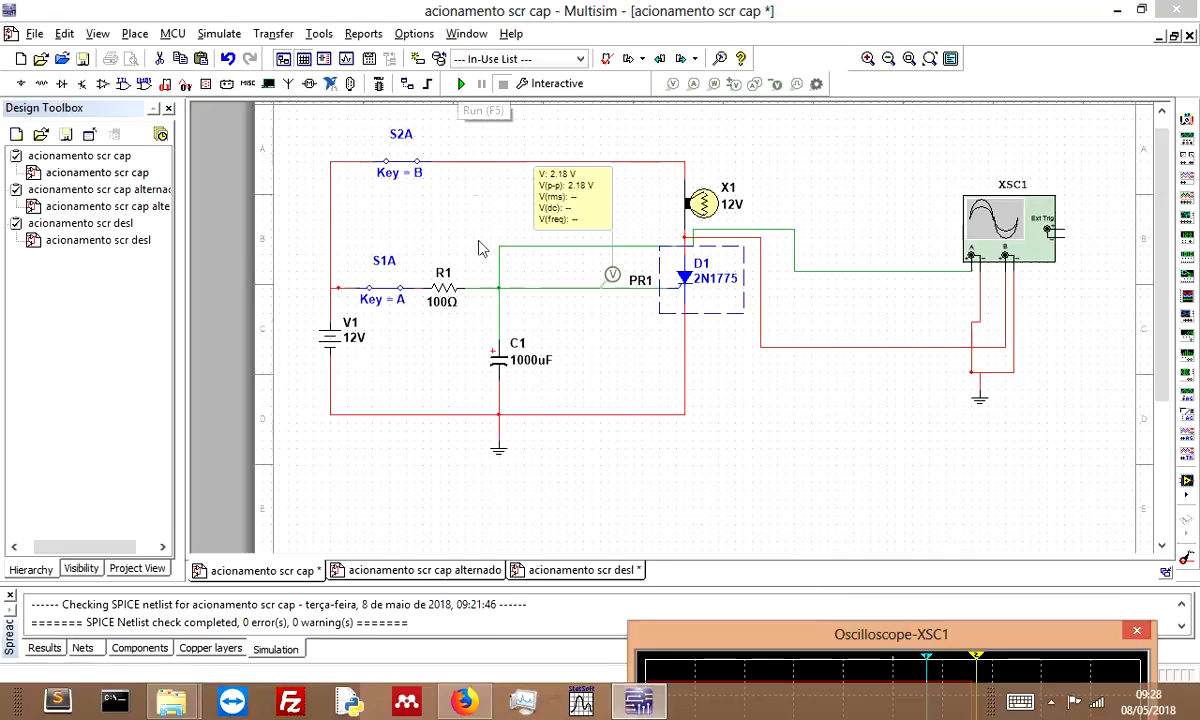
# Open switches S1A and S2A, then start the simulation with the oscilloscope window moved up into view.
pyautogui.click(429, 366)
pyautogui.press('a')
pyautogui.press('b')
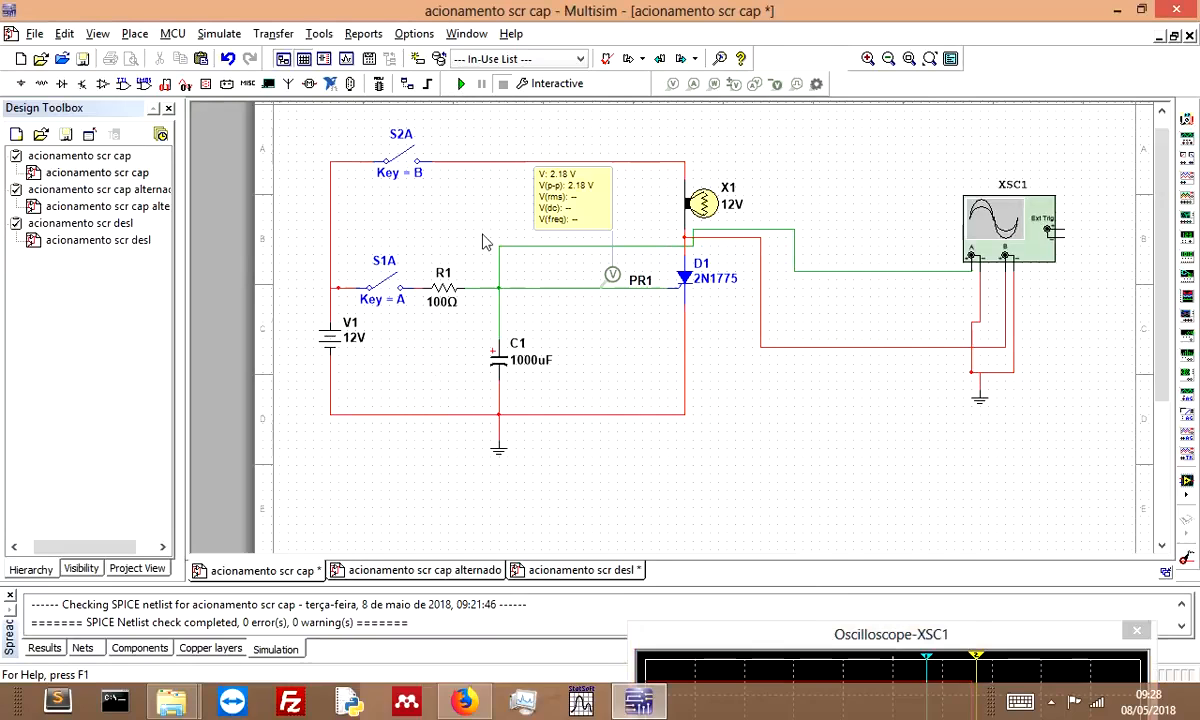
pyautogui.click(458, 86)
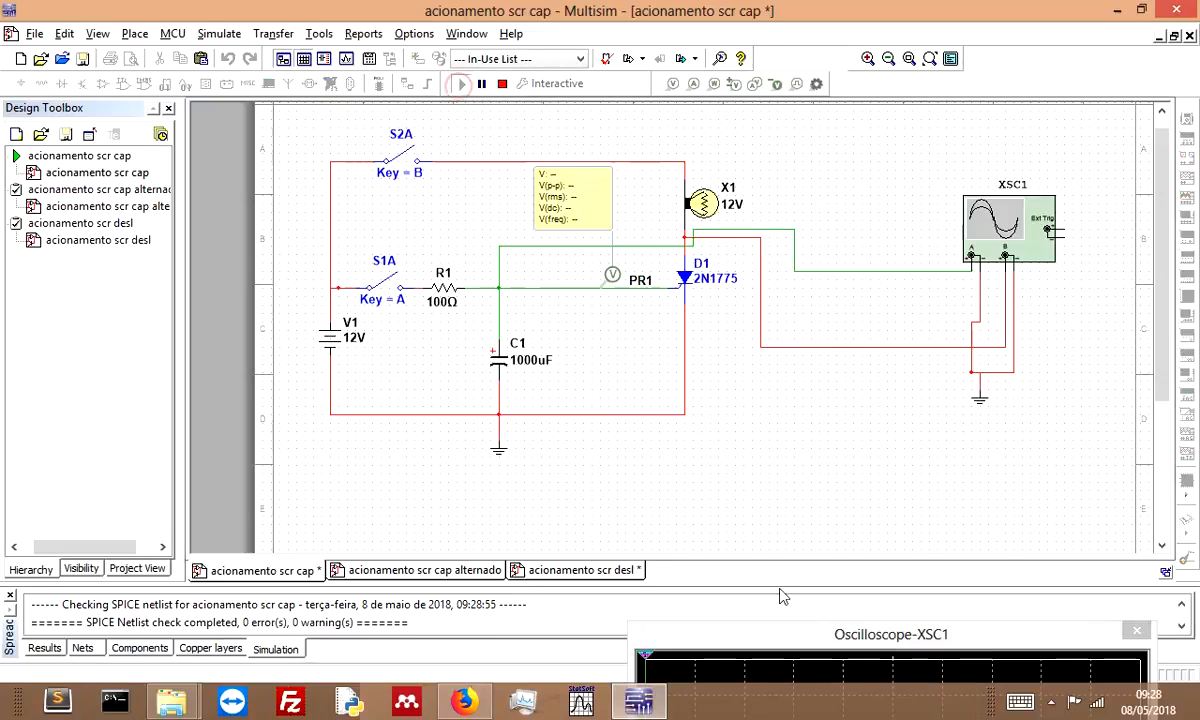
pyautogui.moveTo(836, 643); pyautogui.dragTo(750, 338)
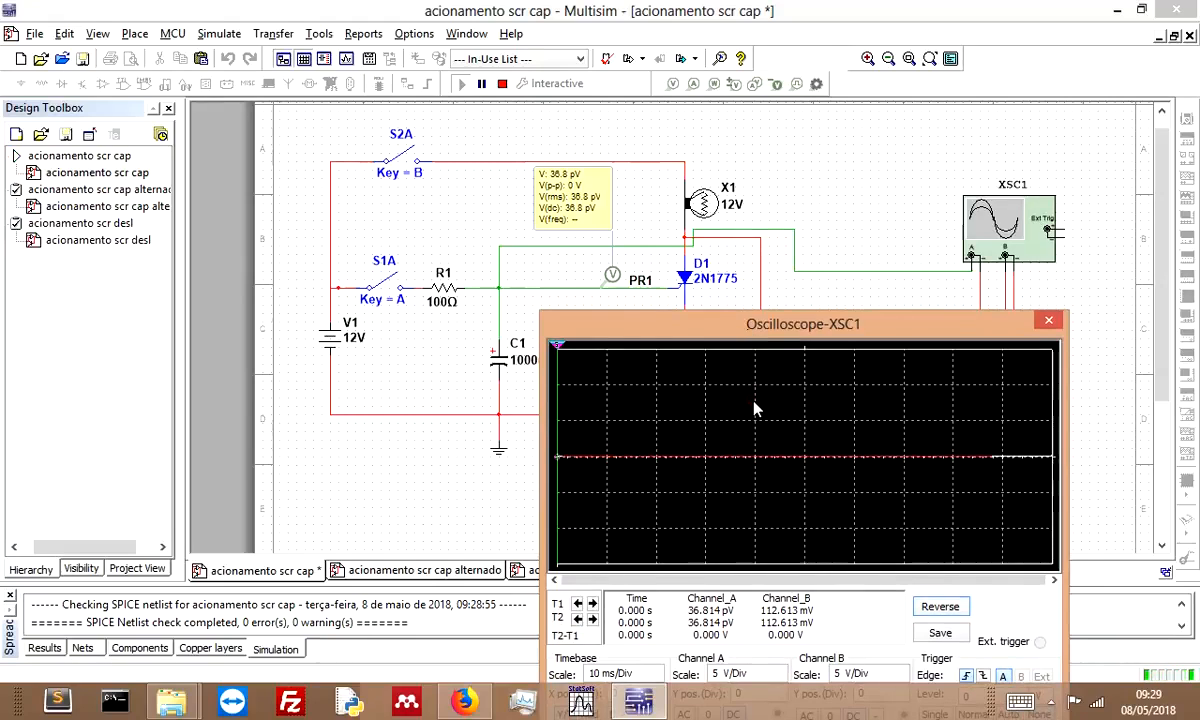
# Close switch S2A and then S1A while the simulation runs, and pause it just after the SCR fires.
pyautogui.click(781, 269)
pyautogui.press('b')
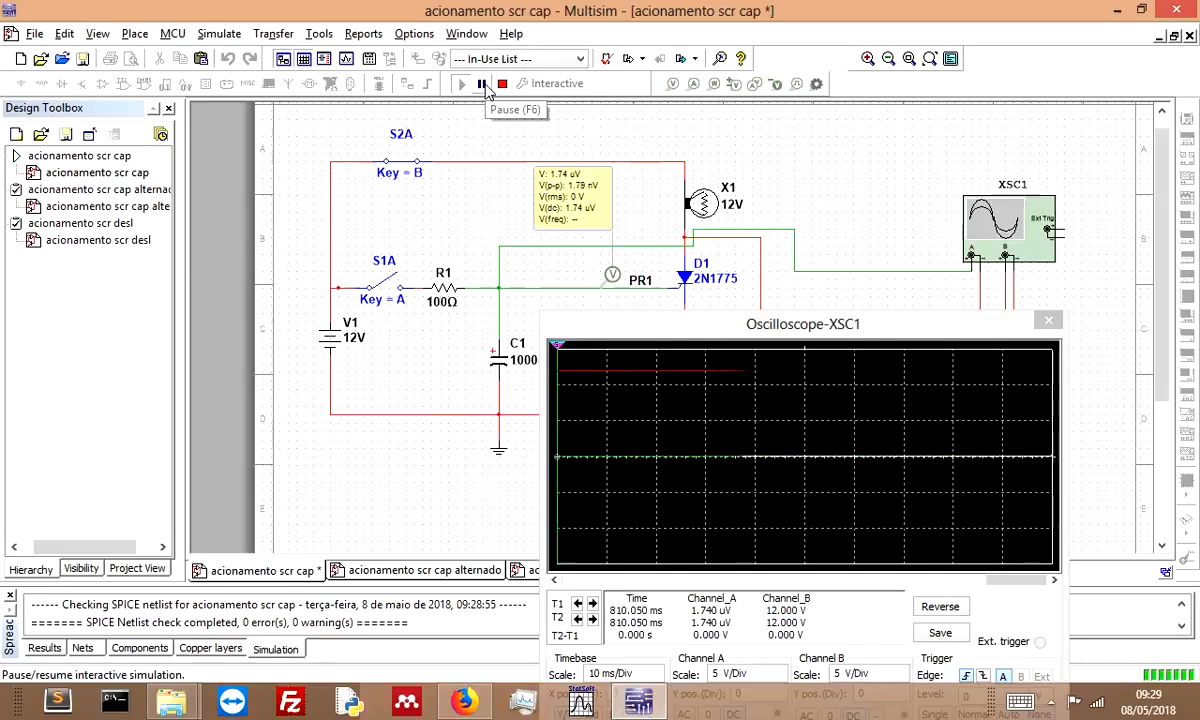
pyautogui.press('a')
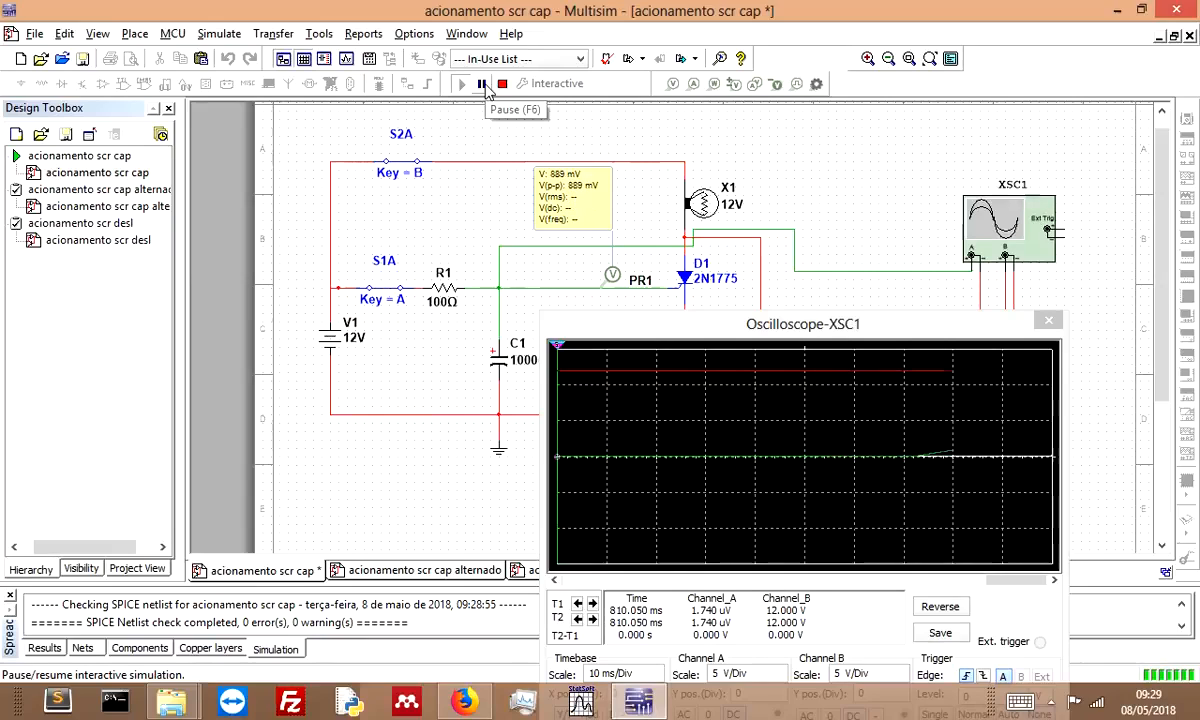
pyautogui.click(482, 84)
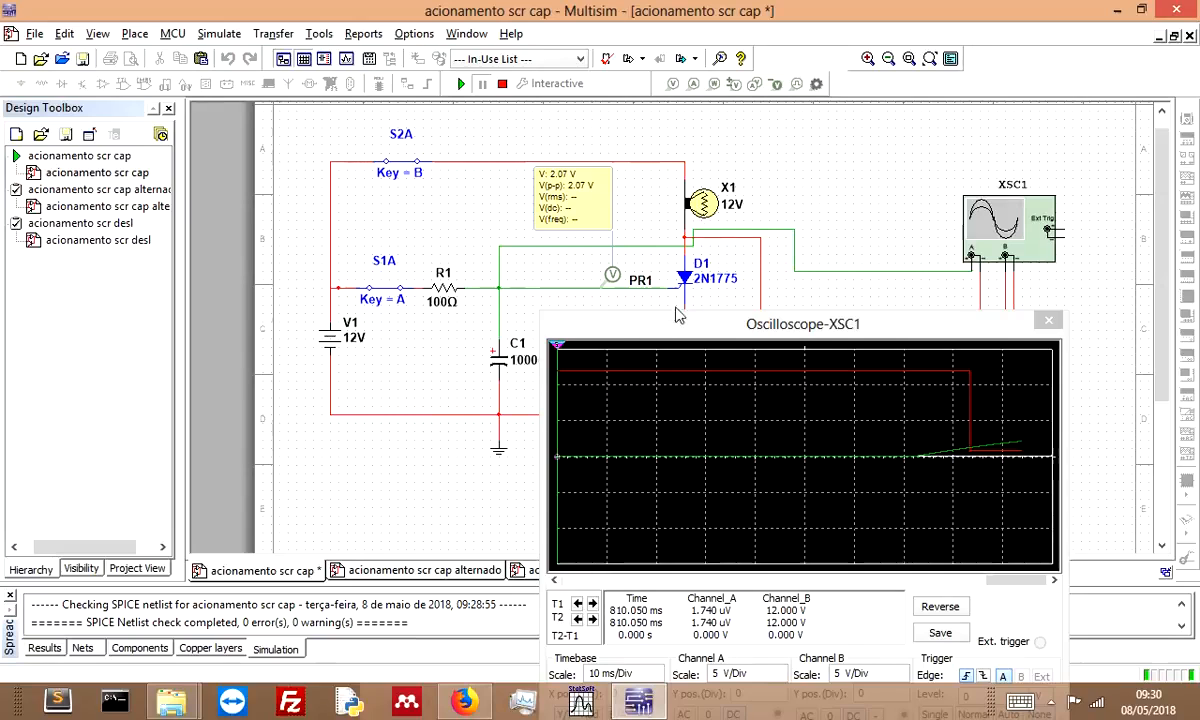
# Measure the firing delay with oscilloscope cursors at the start of the capacitor's charging, about 884 ms, and at the SCR's voltage drop, about 894 ms.
pyautogui.moveTo(688, 327); pyautogui.dragTo(580, 154)
pyautogui.moveTo(452, 178); pyautogui.dragTo(870, 212)
pyautogui.moveTo(447, 183)
pyautogui.mouseDown()
pyautogui.moveTo(841, 182)
pyautogui.moveTo(818, 190)
pyautogui.moveTo(866, 178)
pyautogui.mouseUp()
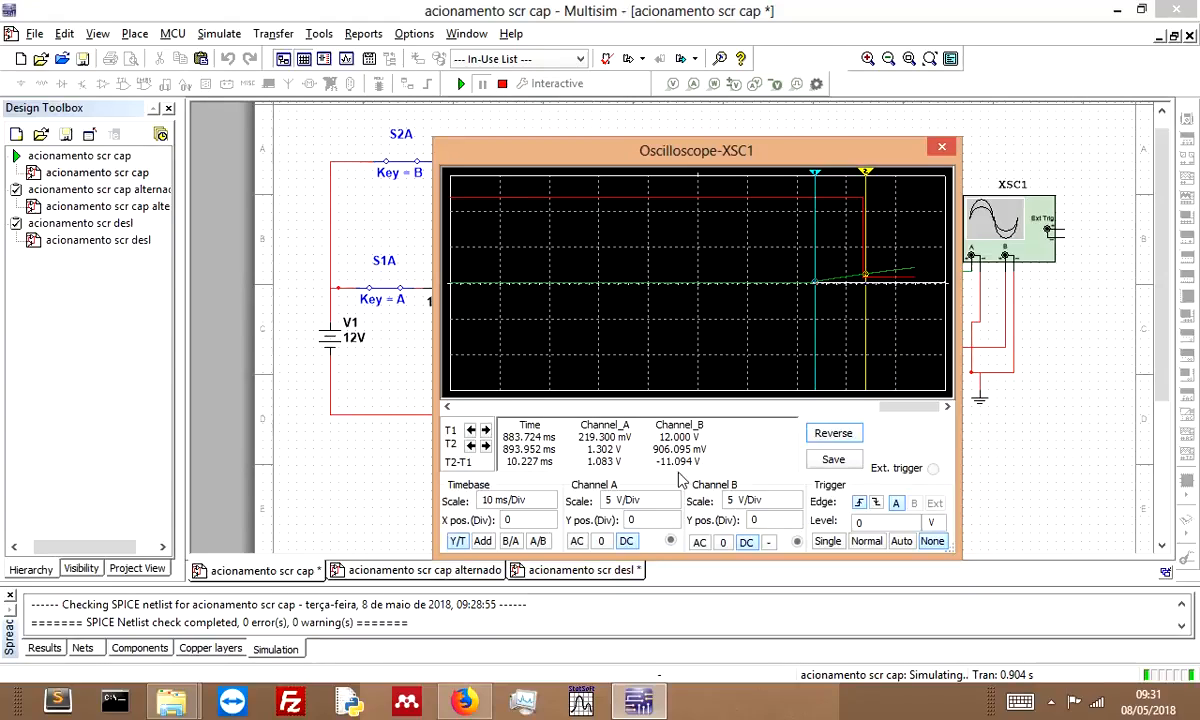
# Switch to Firefox, examine the gate trigger ratings in the 2N1775 datasheet, and return to Multisim.
pyautogui.click(464, 701)
pyautogui.scroll(-5, 733, 393)
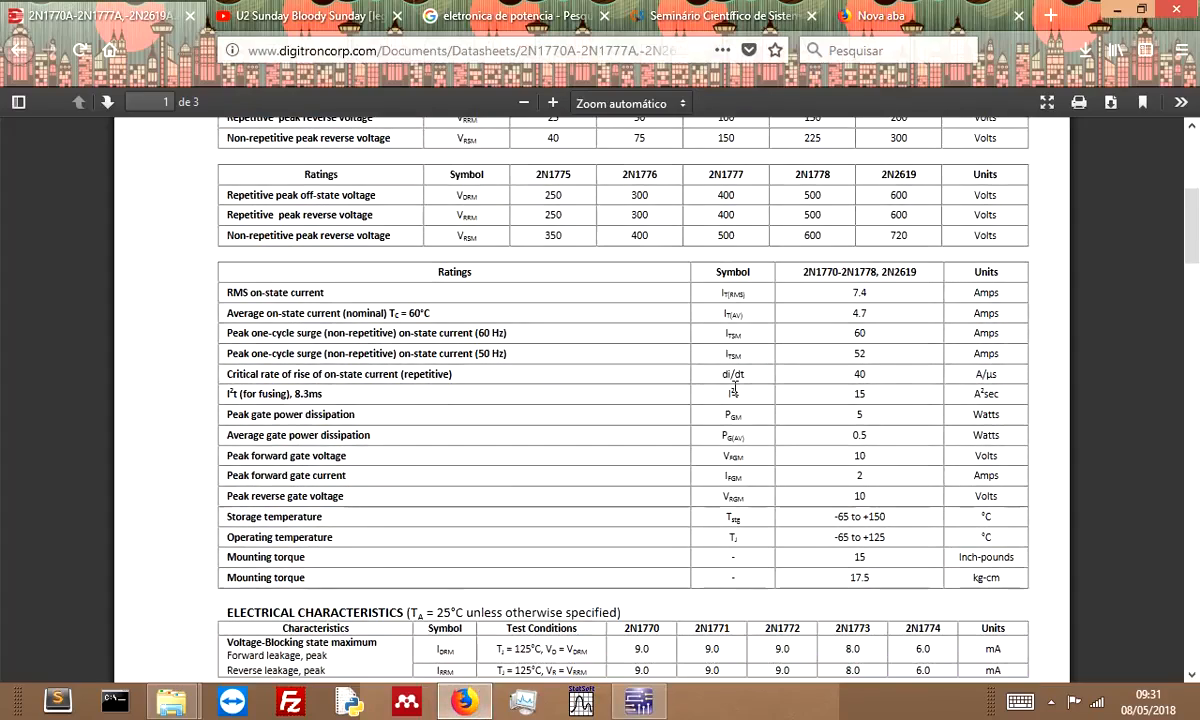
pyautogui.scroll(-18, 734, 388)
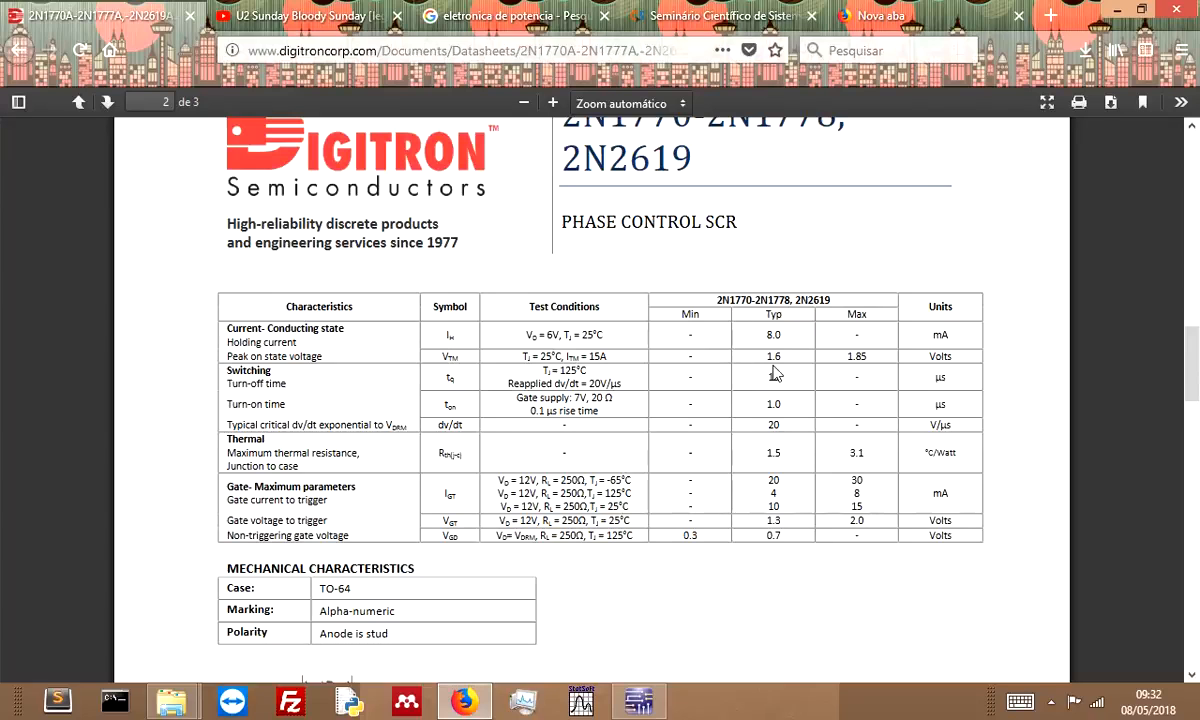
pyautogui.hotkey('alt', 'Tab')
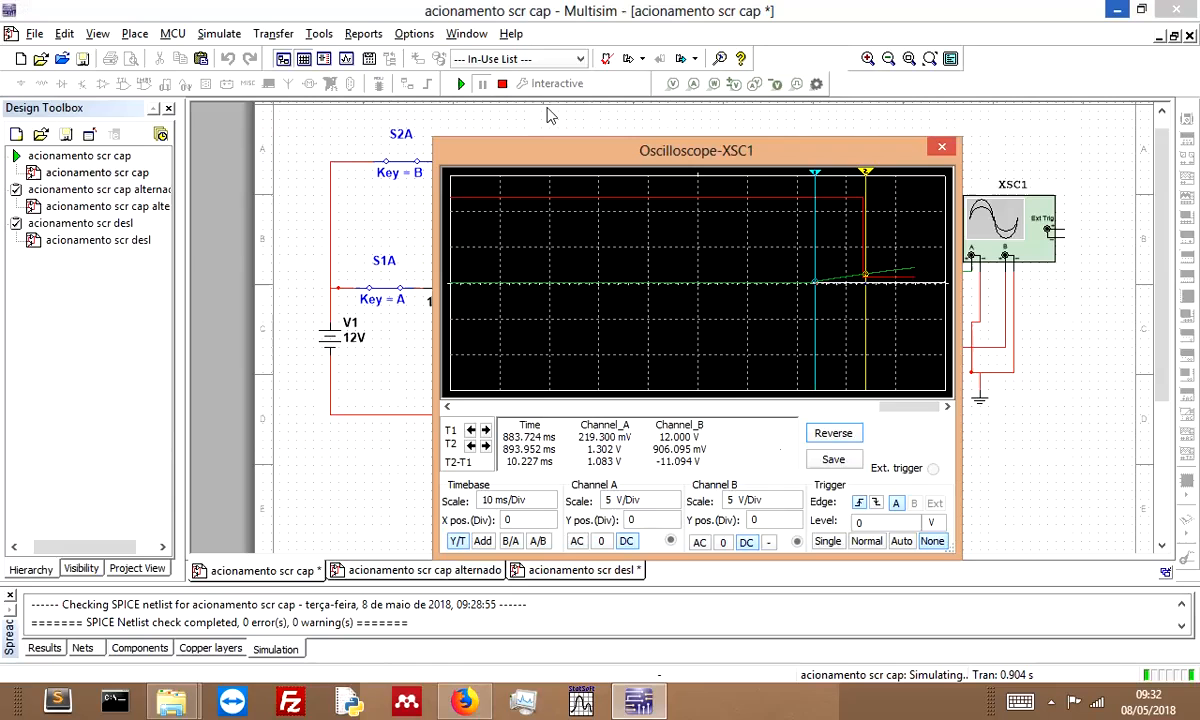
# Stop the simulation, open switch S1A, and run it again with the oscilloscope moved clear of the circuit.
pyautogui.click(502, 86)
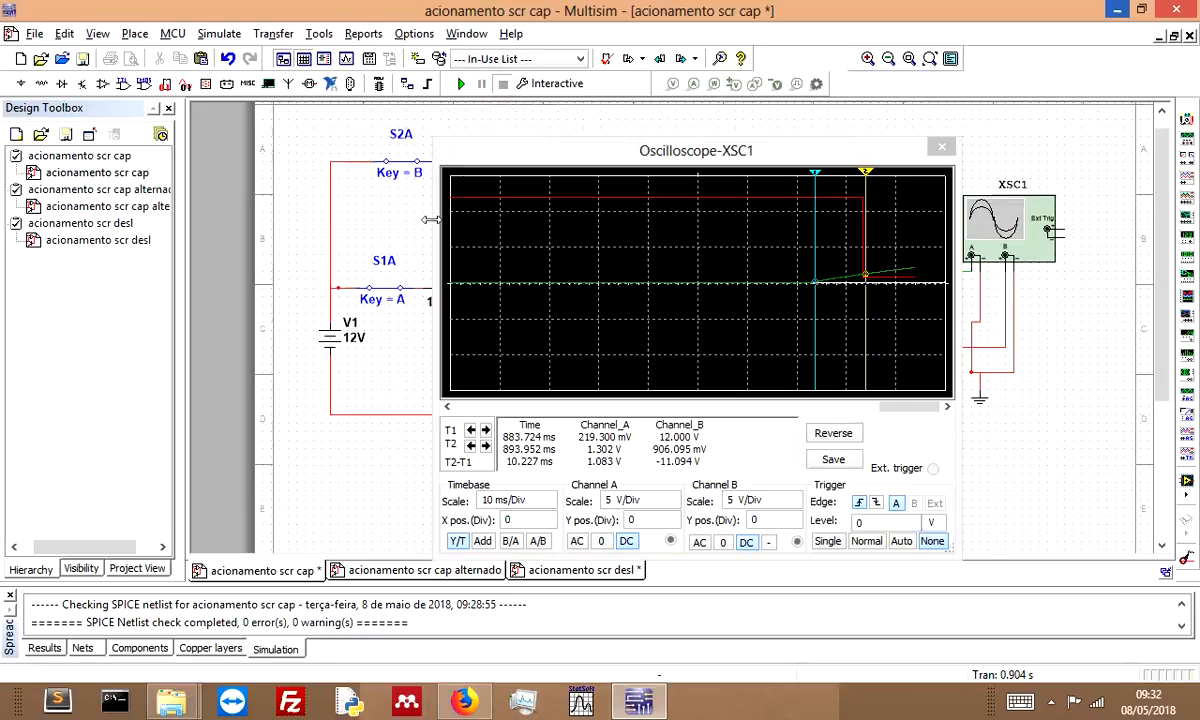
pyautogui.click(390, 245)
pyautogui.moveTo(622, 155); pyautogui.dragTo(715, 267)
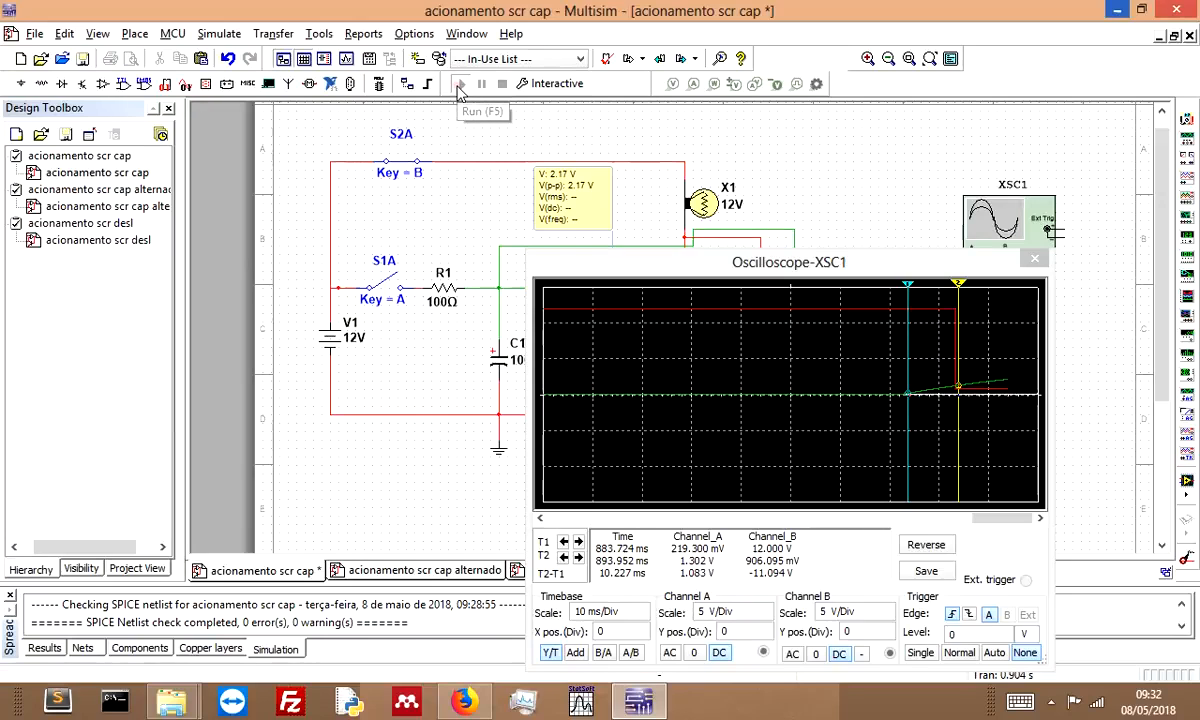
pyautogui.click(460, 87)
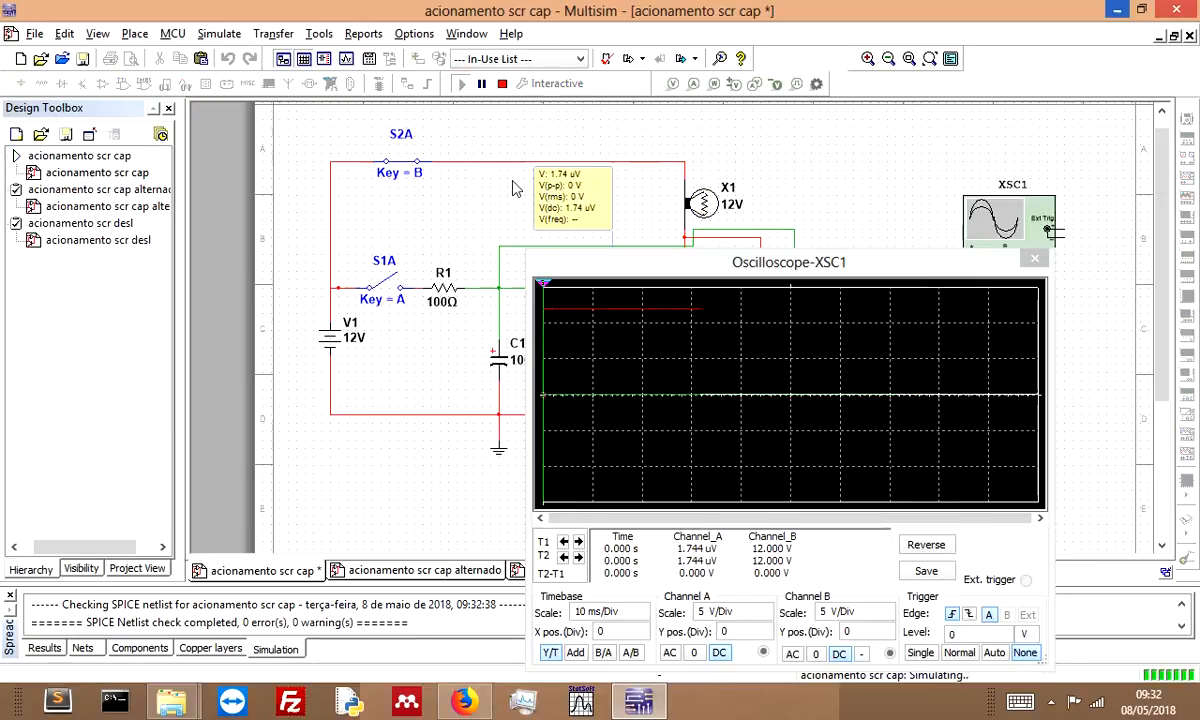
pyautogui.moveTo(711, 266)
pyautogui.mouseDown()
pyautogui.moveTo(779, 388)
pyautogui.moveTo(765, 381)
pyautogui.mouseUp()
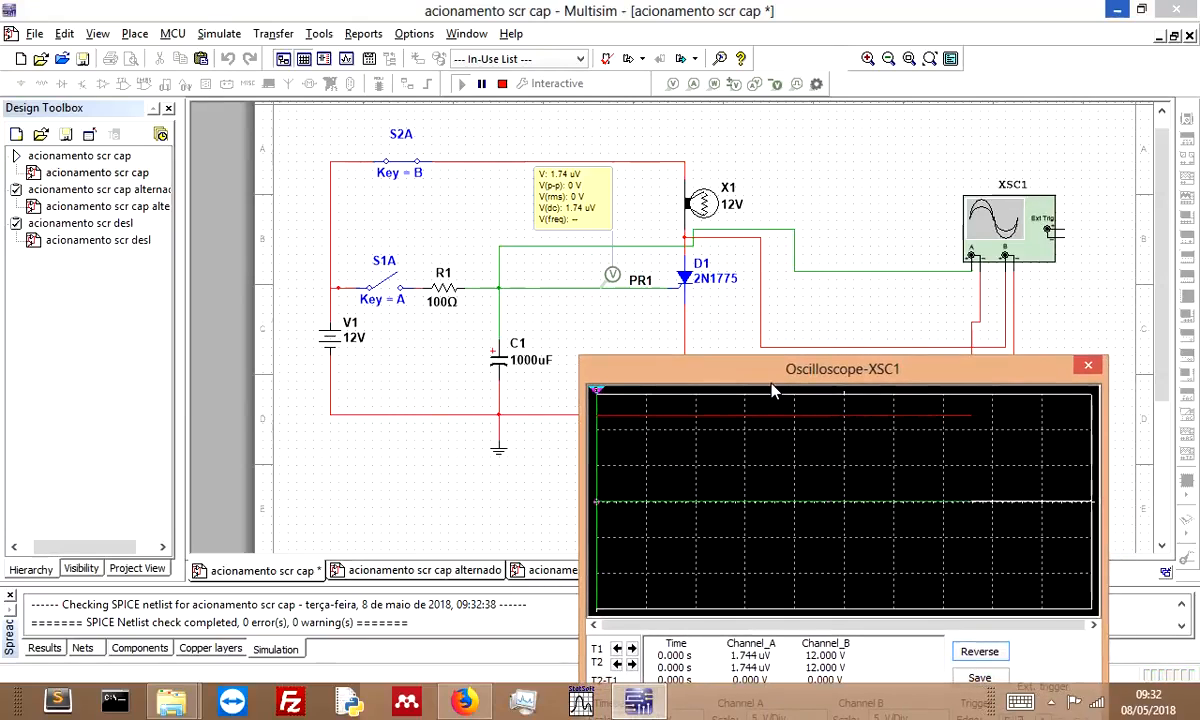
# Briefly close and reopen switch S1A, close it again to fire the SCR, and pause the simulation.
pyautogui.click(752, 295)
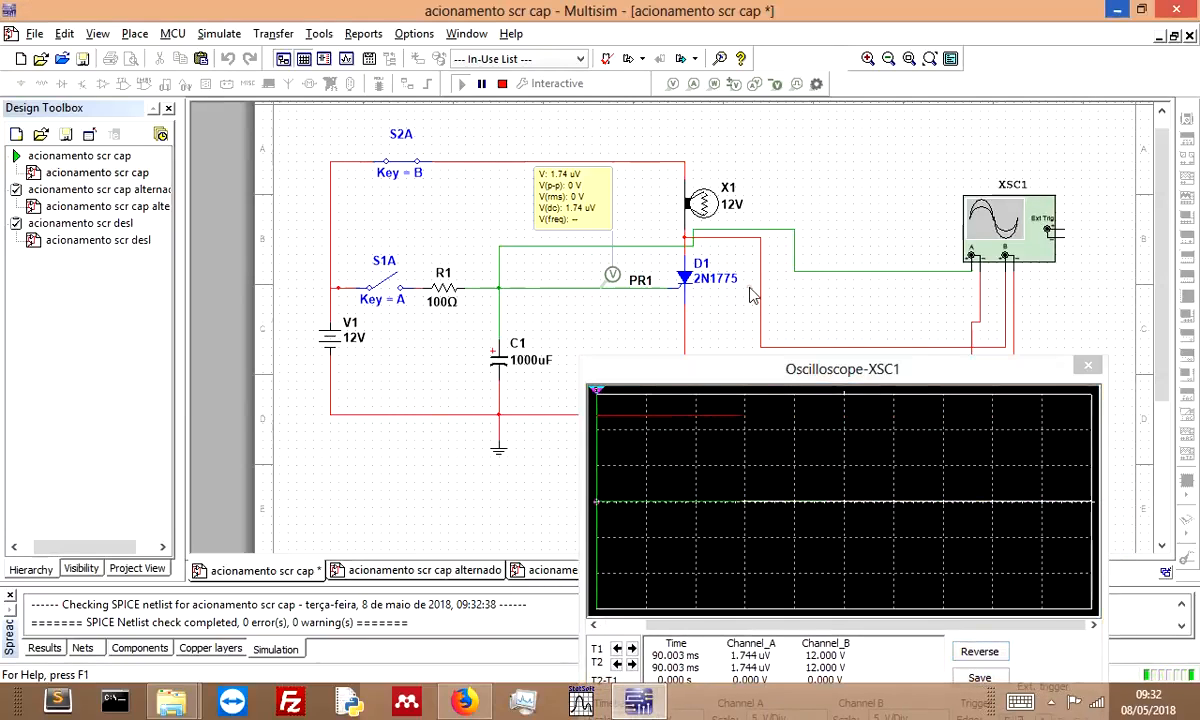
pyautogui.press('a')
pyautogui.press('a')
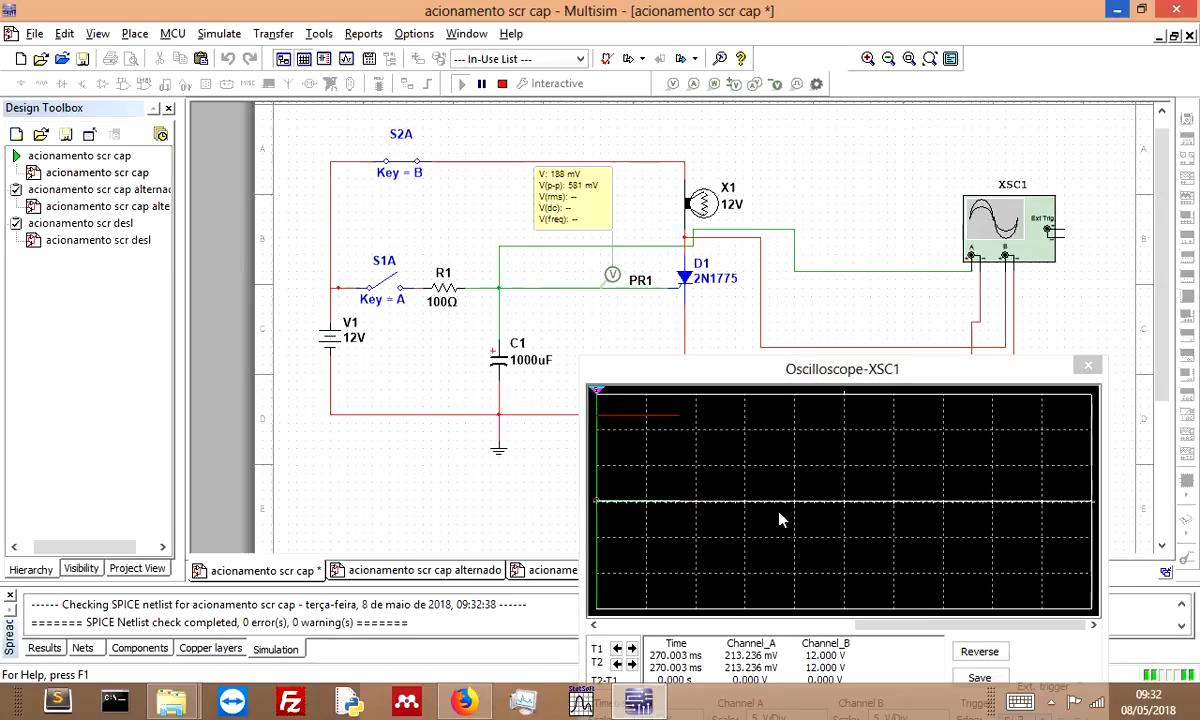
pyautogui.press('a')
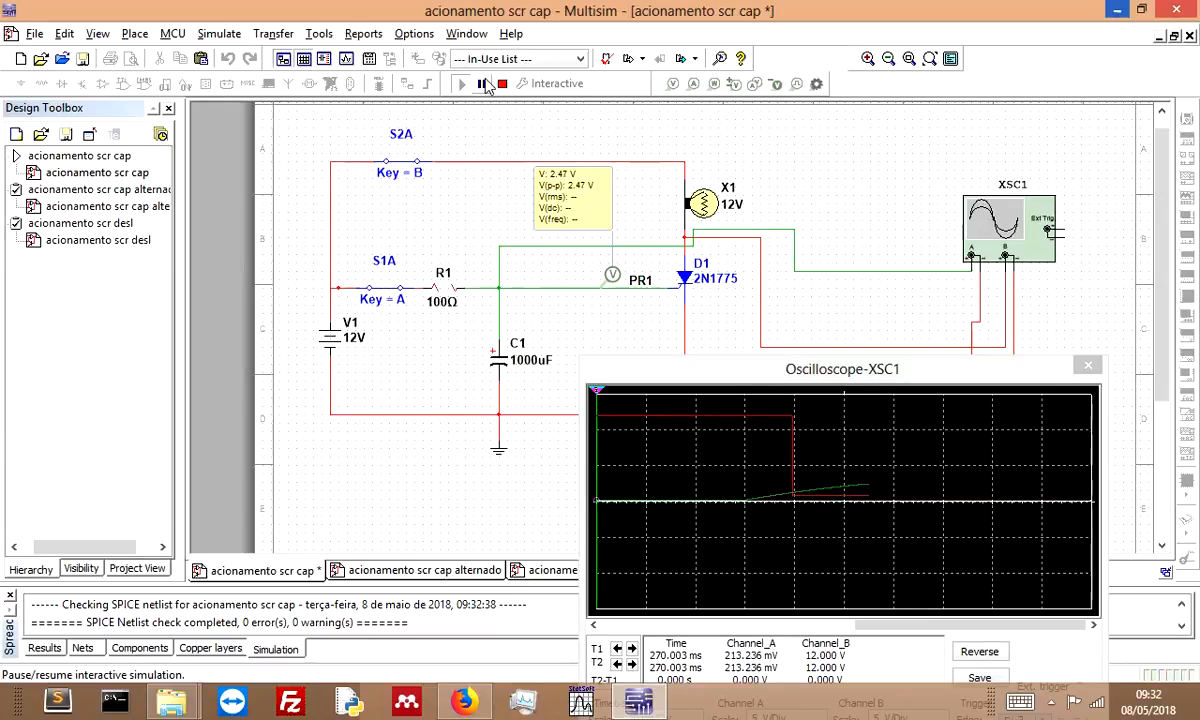
pyautogui.click(483, 84)
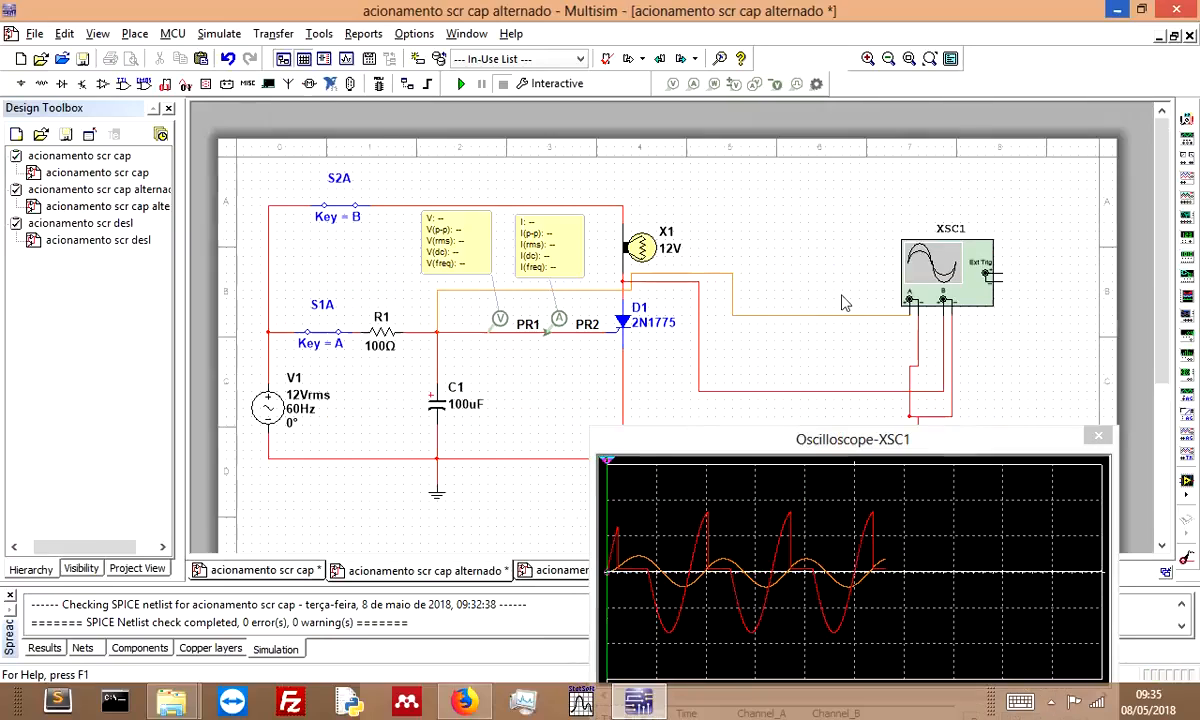
# Simulate the acionamento scr cap alternado circuit with the oscilloscope in view, and pause it after several cycles.
pyautogui.click(812, 449)
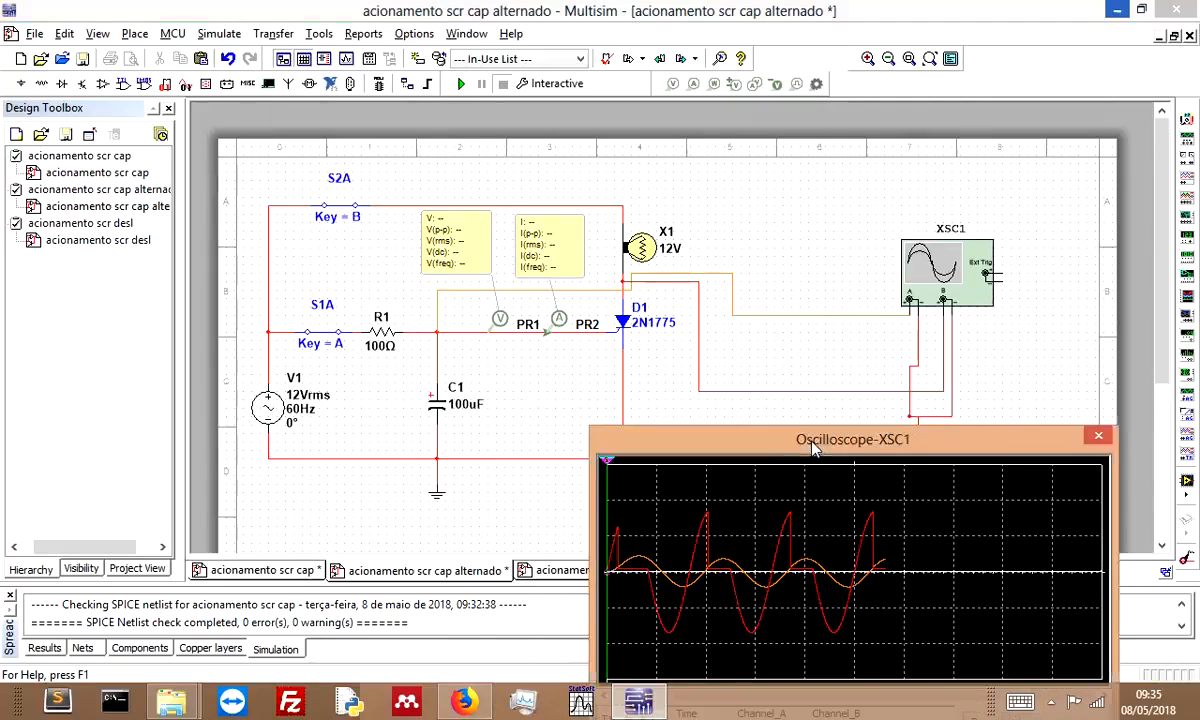
pyautogui.moveTo(812, 449); pyautogui.dragTo(860, 619)
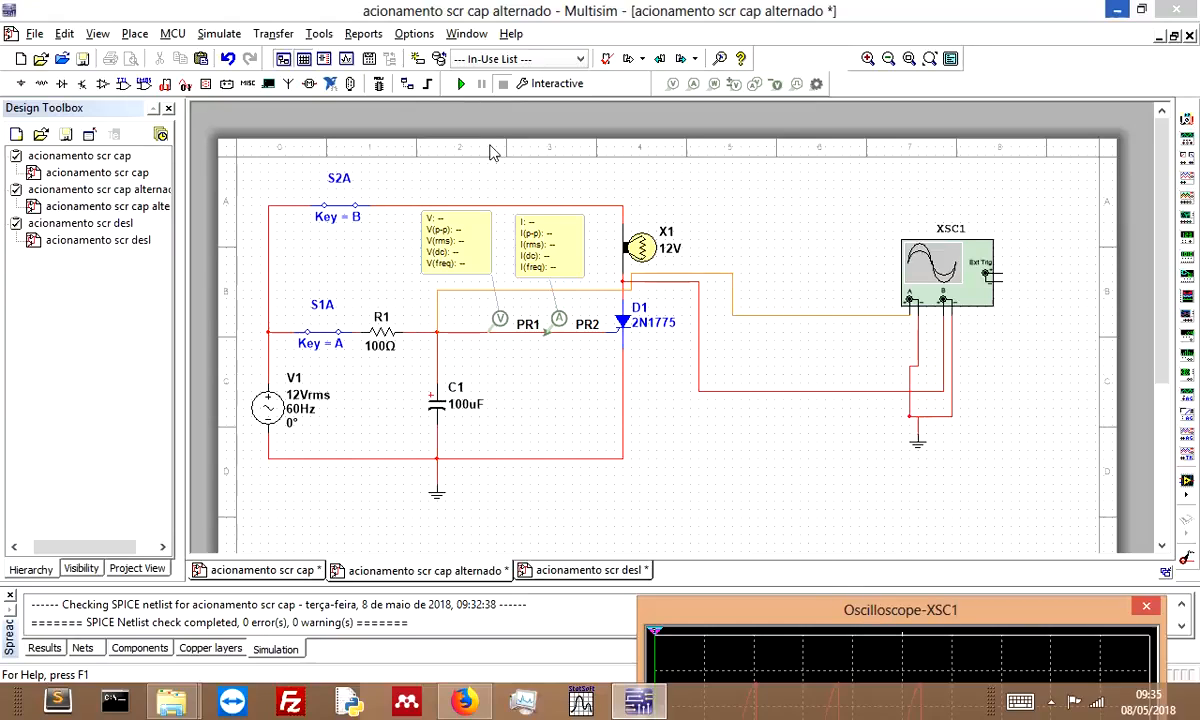
pyautogui.click(459, 85)
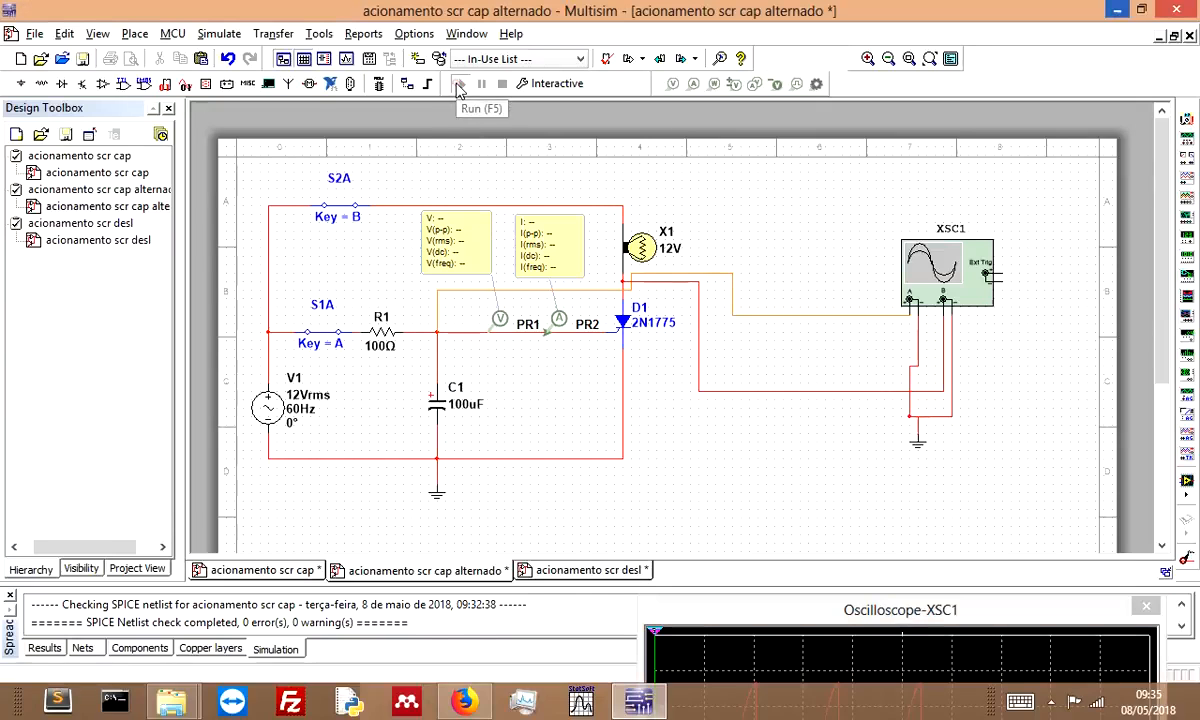
pyautogui.moveTo(815, 612)
pyautogui.mouseDown()
pyautogui.moveTo(763, 547)
pyautogui.moveTo(783, 330)
pyautogui.moveTo(817, 328)
pyautogui.mouseUp()
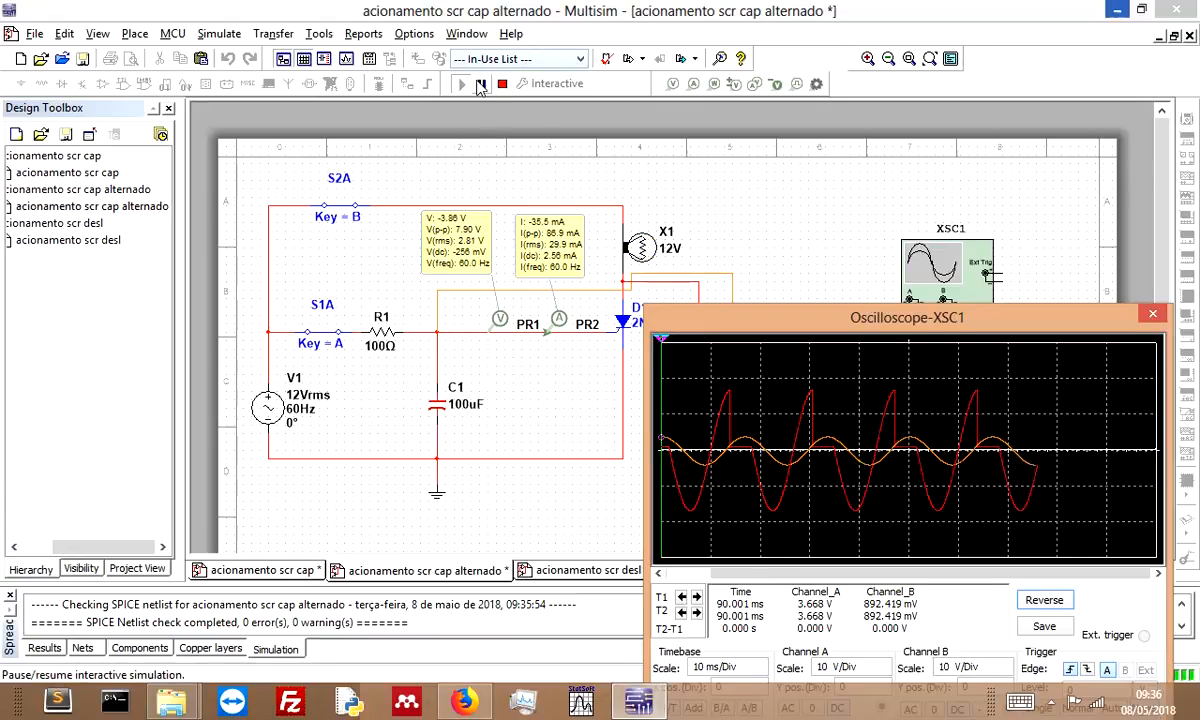
pyautogui.click(480, 86)
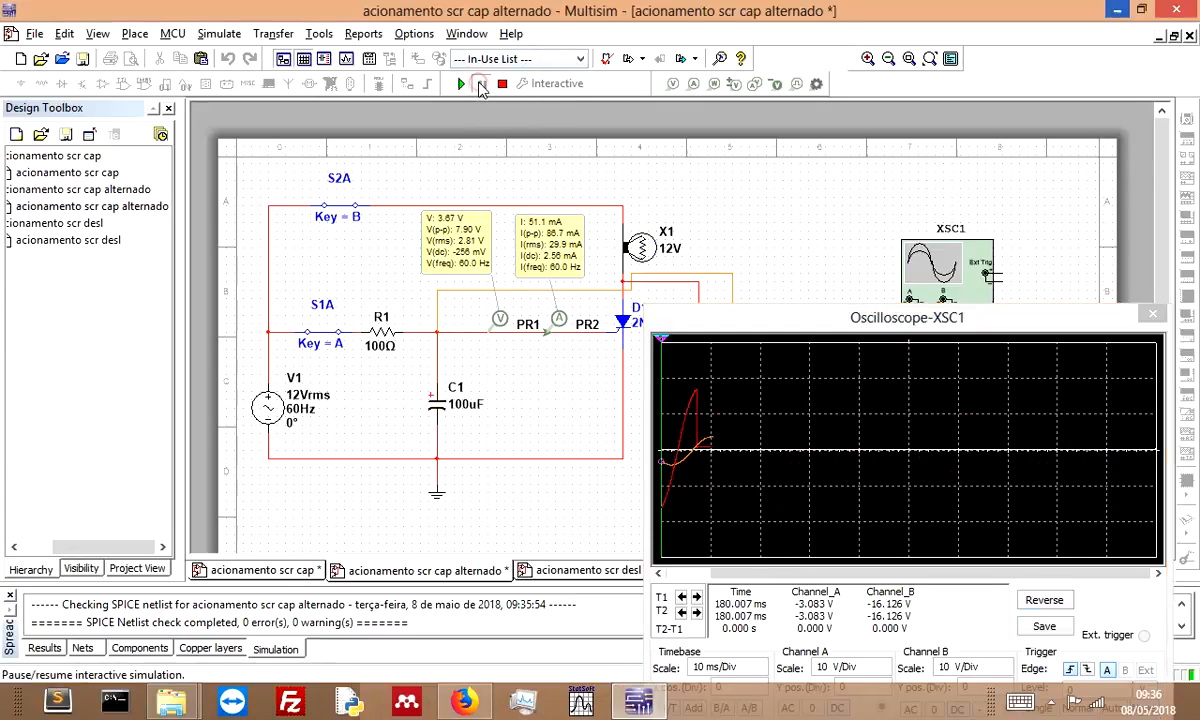
# Resume the simulation using the Convergence Assistant, and place the second oscilloscope cursor at the SCR firing point, about 20.8 ms.
pyautogui.click(461, 86)
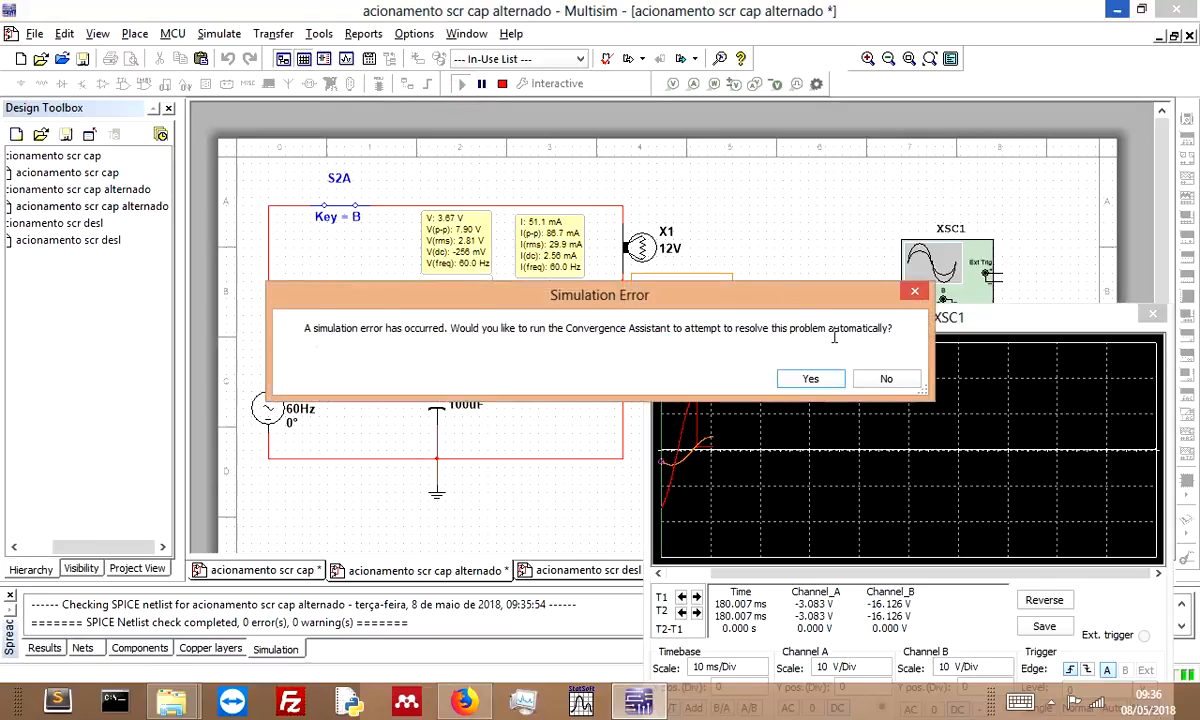
pyautogui.click(838, 375)
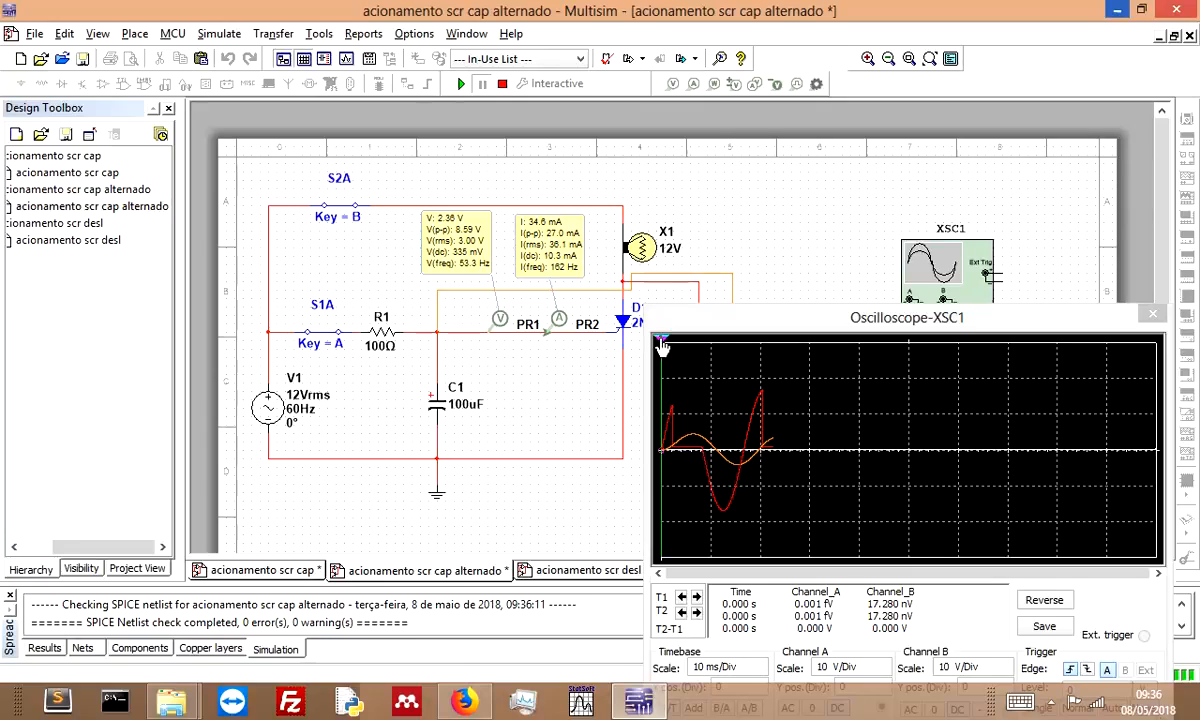
pyautogui.moveTo(661, 342); pyautogui.dragTo(766, 368)
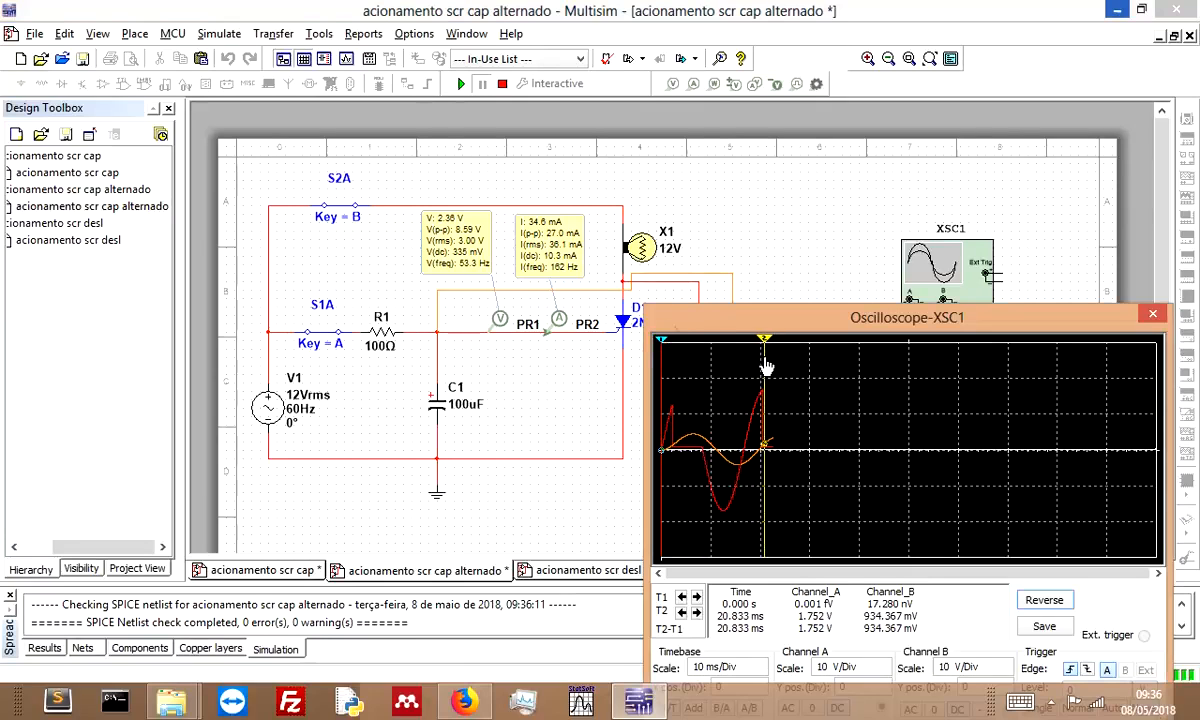
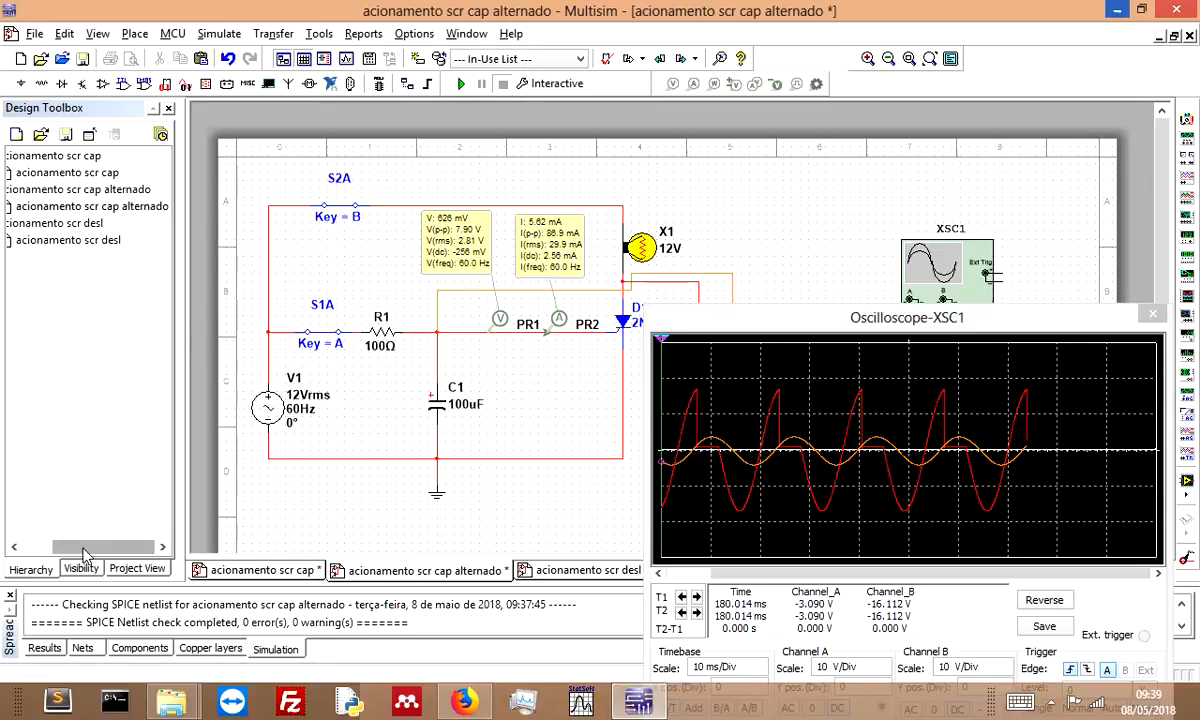
# Open the acionamento scr desl schematic and start its simulation, moving the oscilloscope below the SCR circuit.
pyautogui.moveTo(82, 548); pyautogui.dragTo(36, 554)
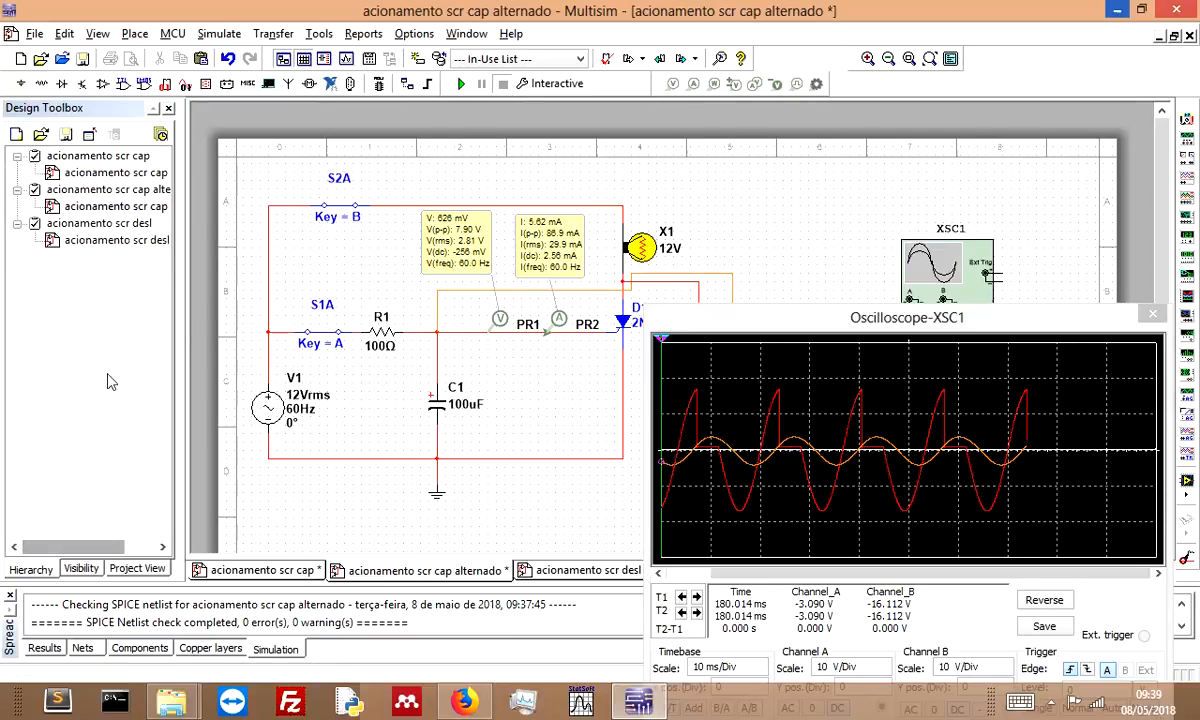
pyautogui.doubleClick(127, 241)
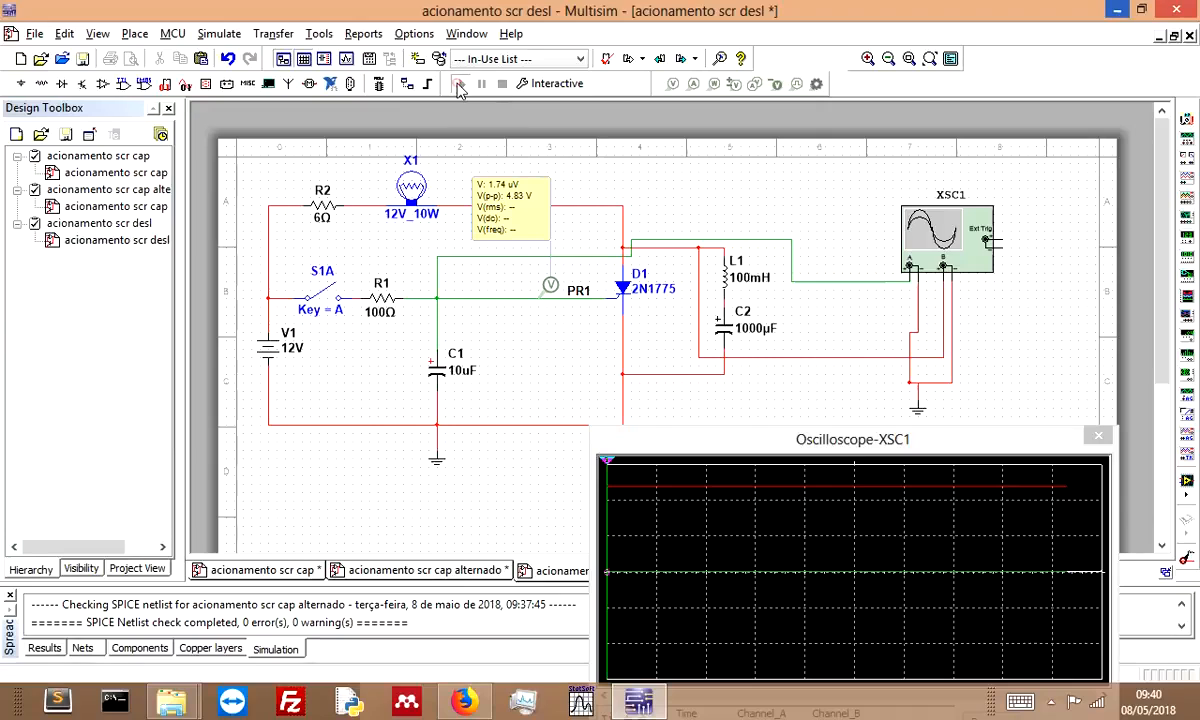
pyautogui.click(460, 85)
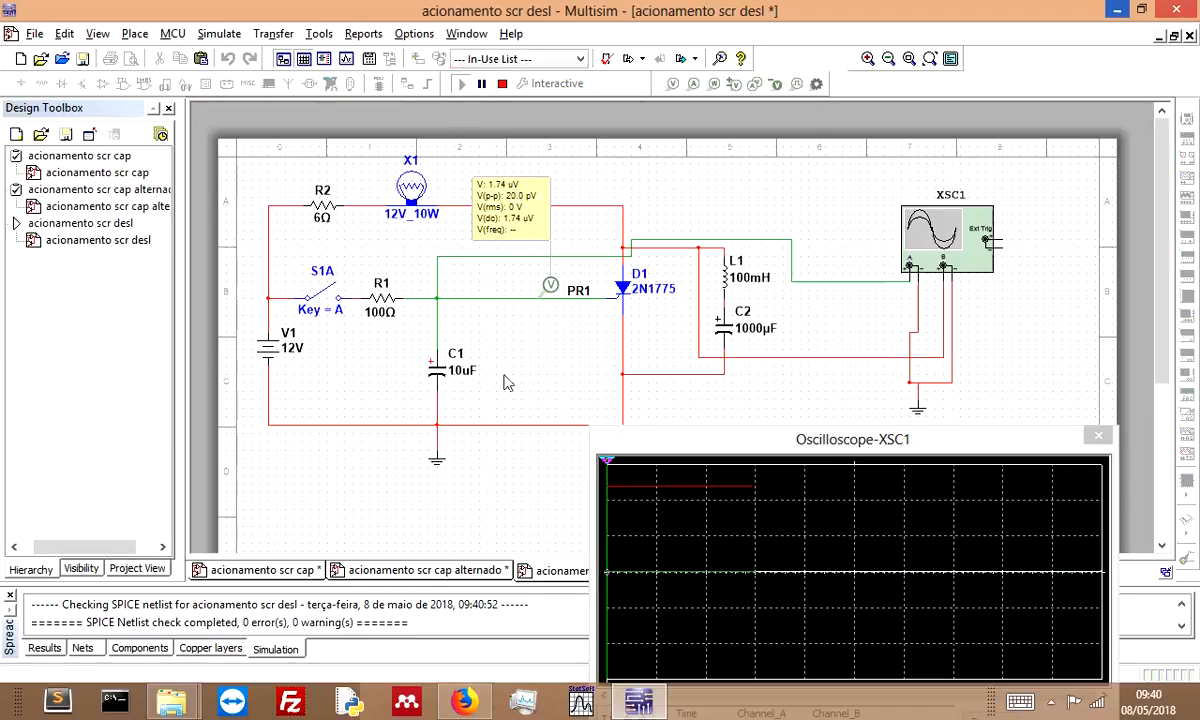
pyautogui.moveTo(757, 438); pyautogui.dragTo(485, 406)
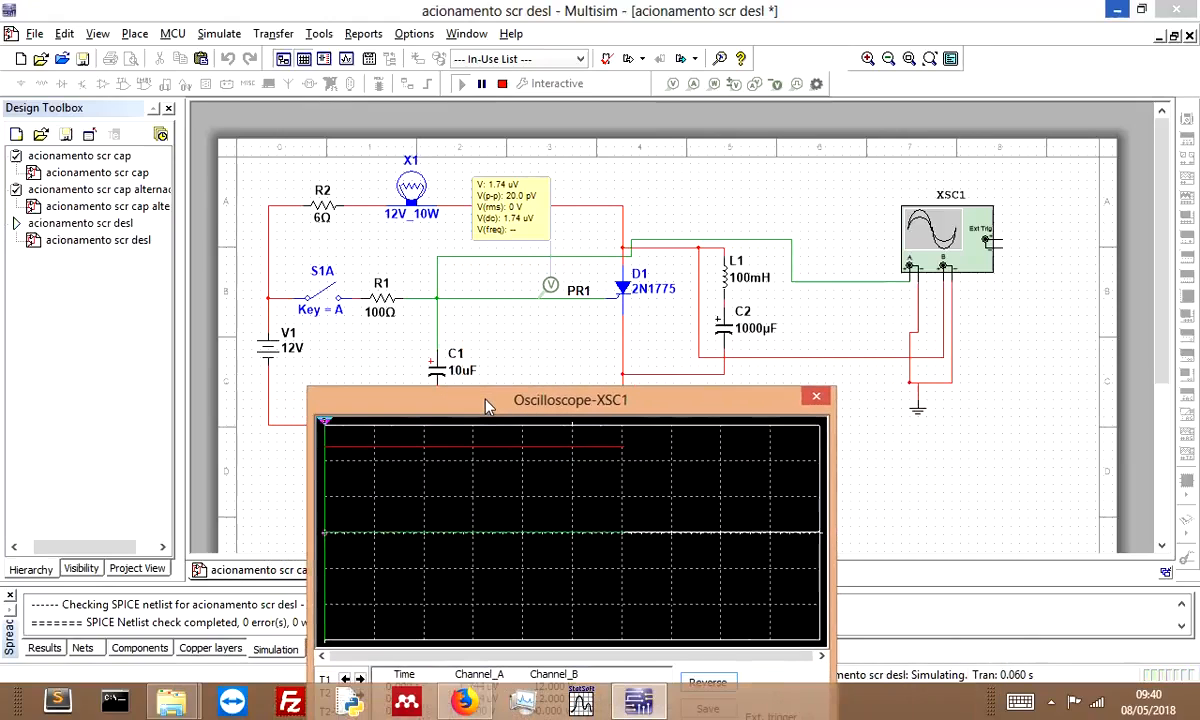
# Try firing the SCR by closing S1A and pausing the simulation, reopen the switch, and decline the Convergence Assistant.
pyautogui.click(481, 85)
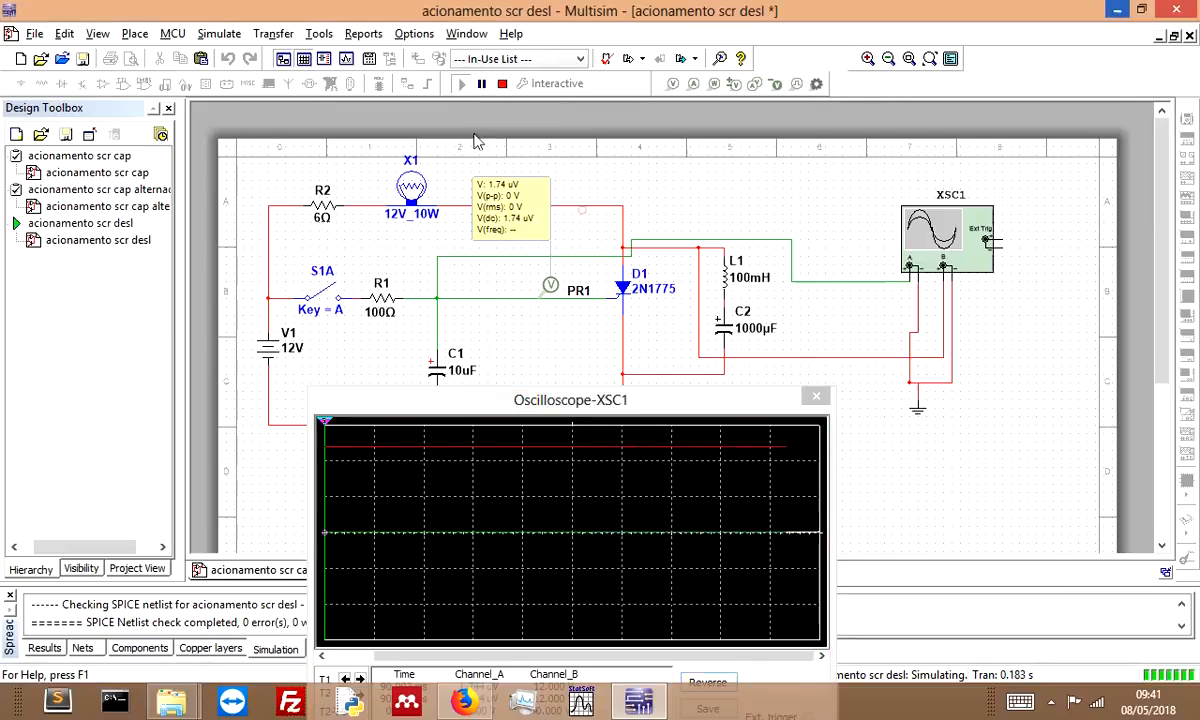
pyautogui.press('a')
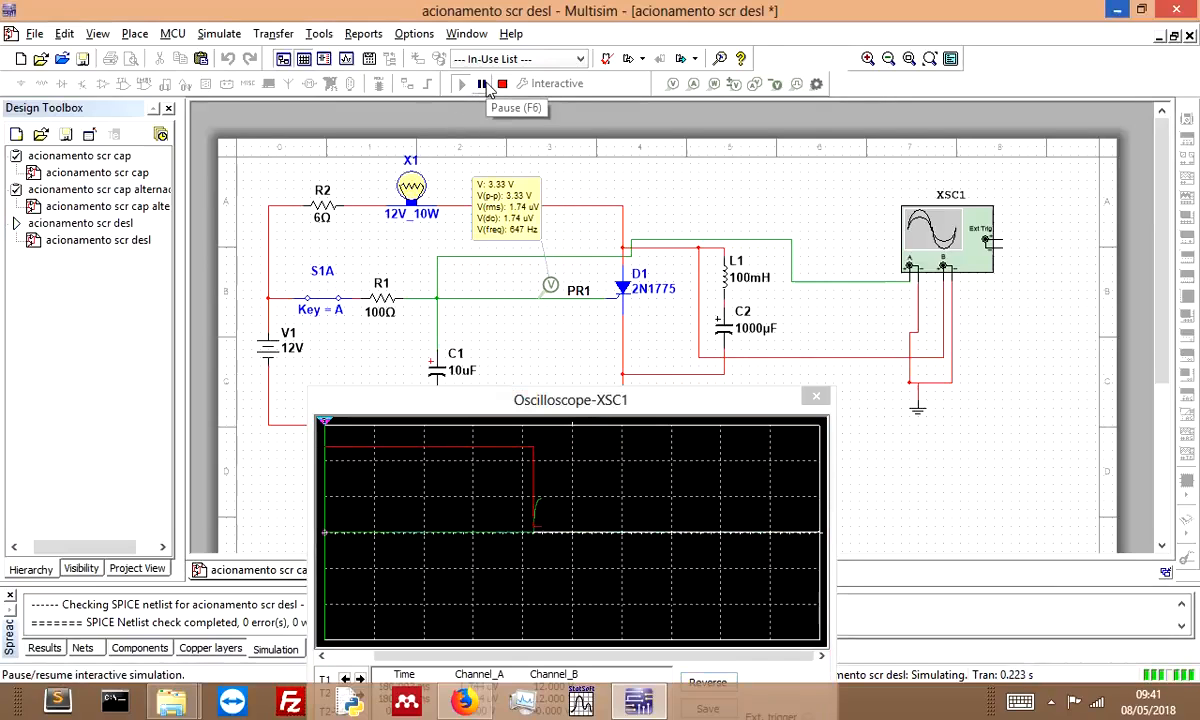
pyautogui.click(483, 85)
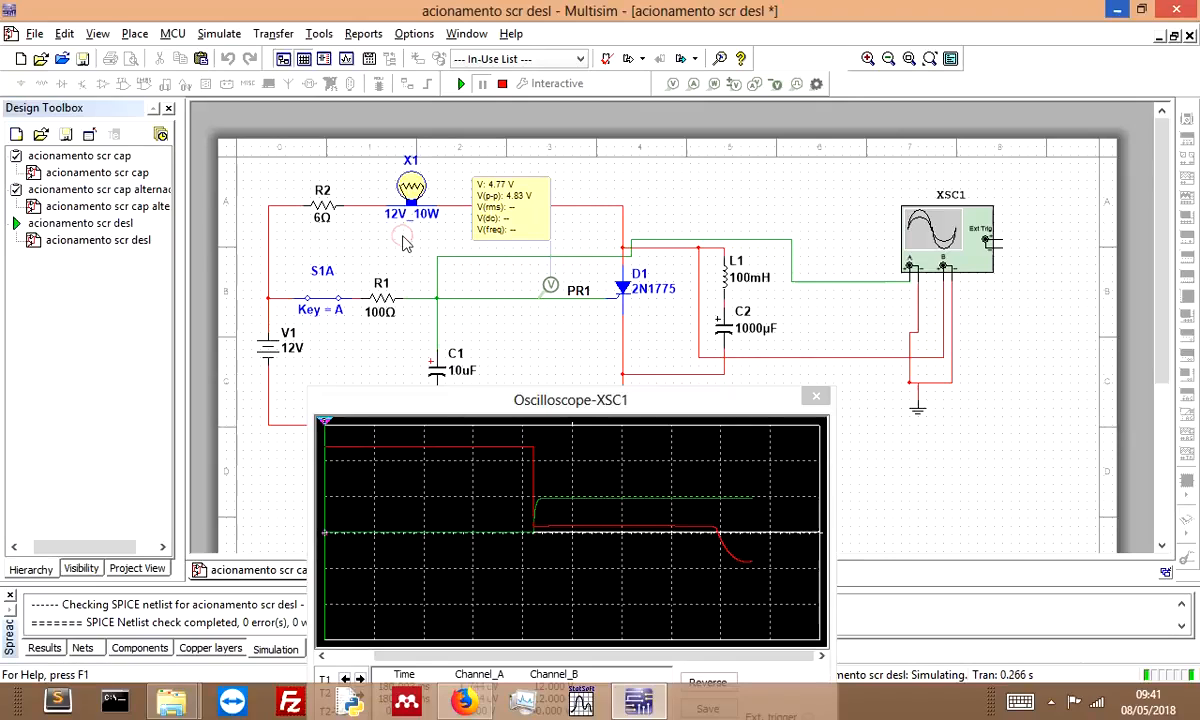
pyautogui.press('a')
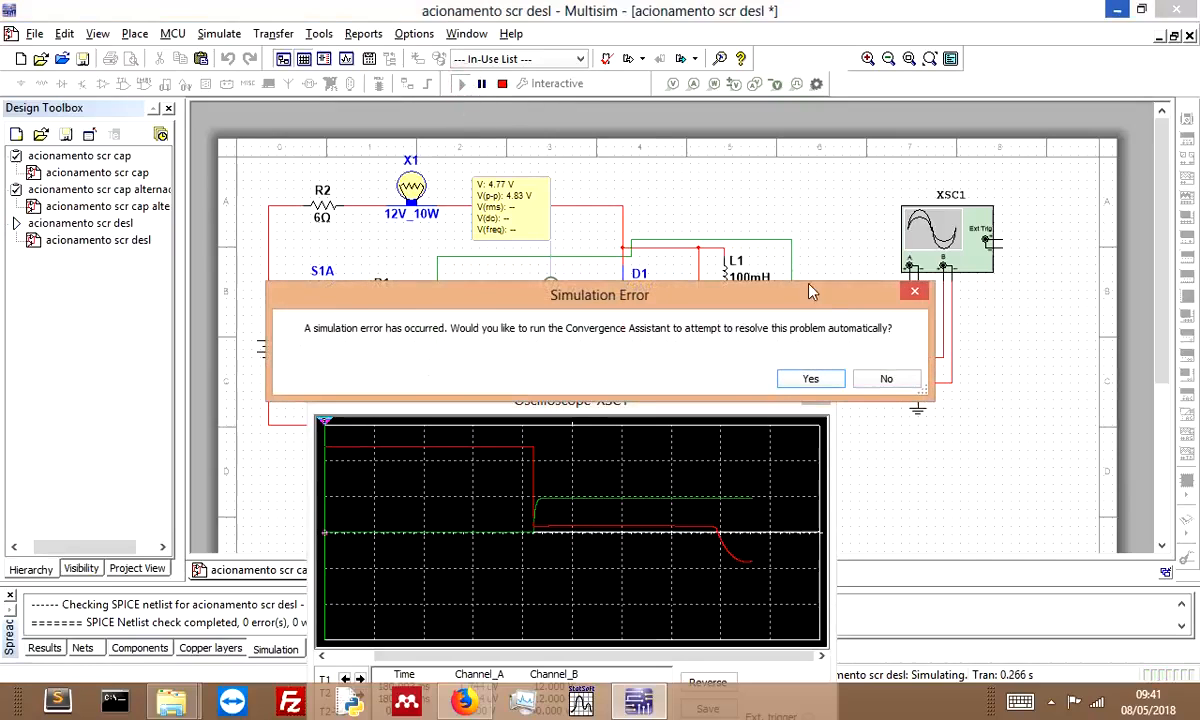
pyautogui.click(887, 378)
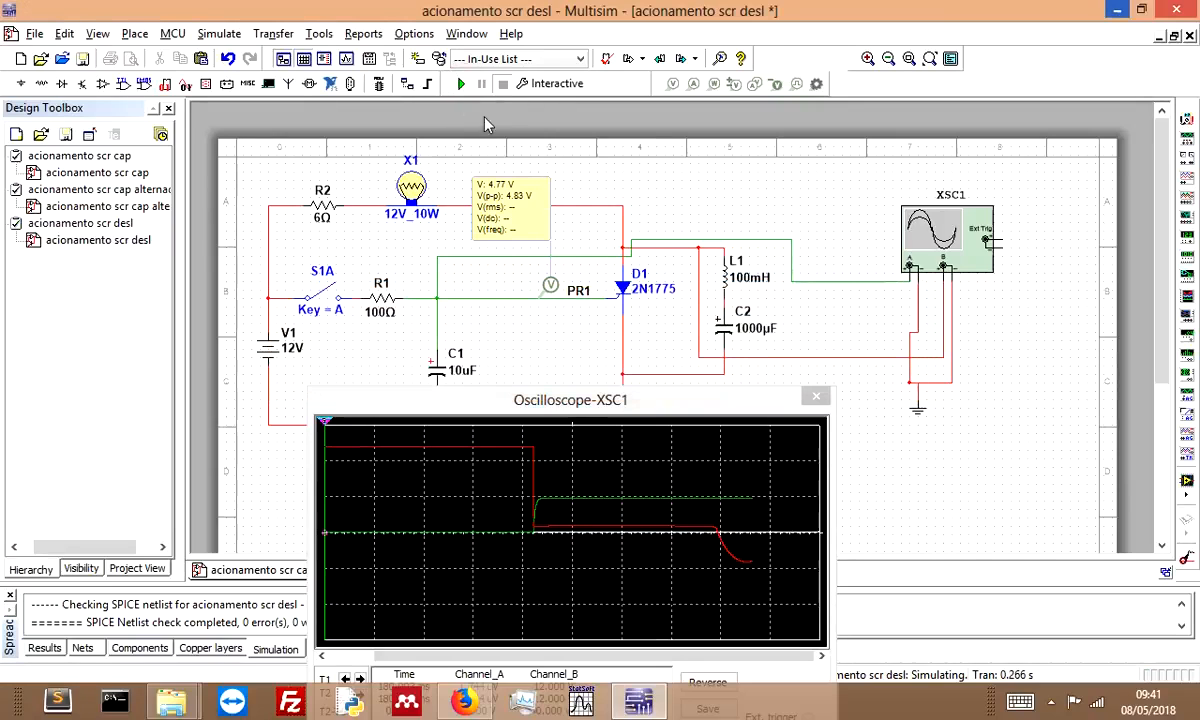
# Restart and stop the simulation, and move the oscilloscope clear of the LC turn-off circuit.
pyautogui.click(461, 85)
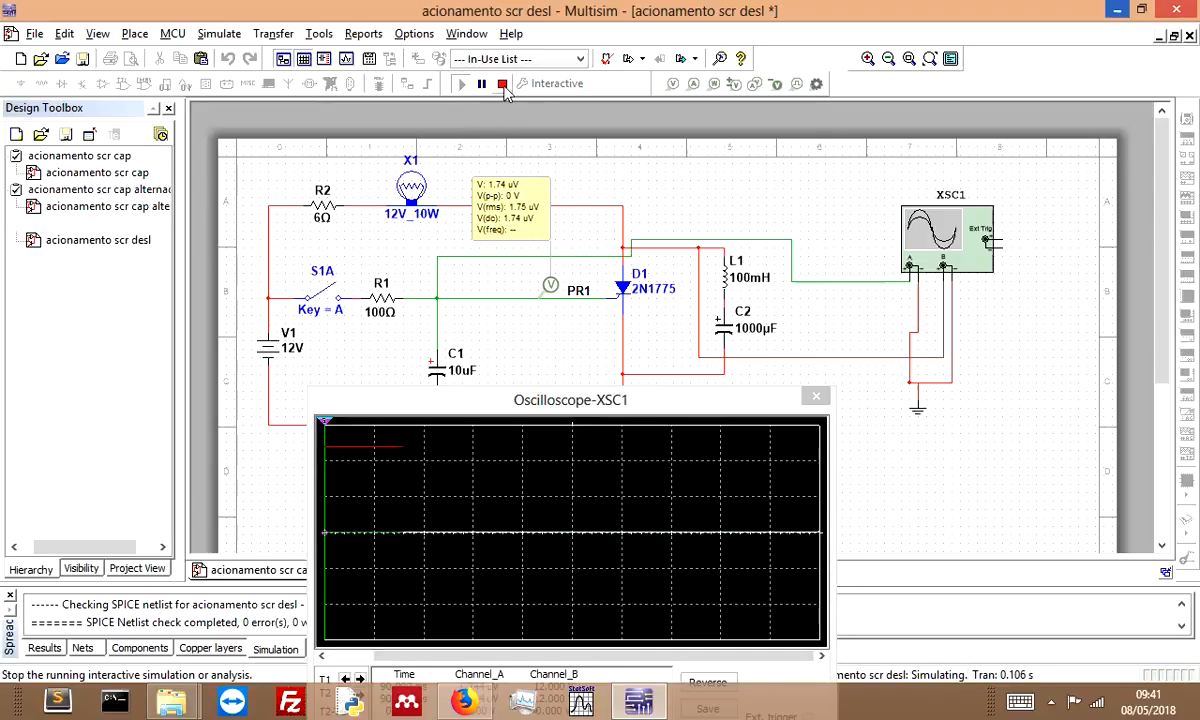
pyautogui.click(502, 83)
pyautogui.moveTo(574, 403); pyautogui.dragTo(755, 546)
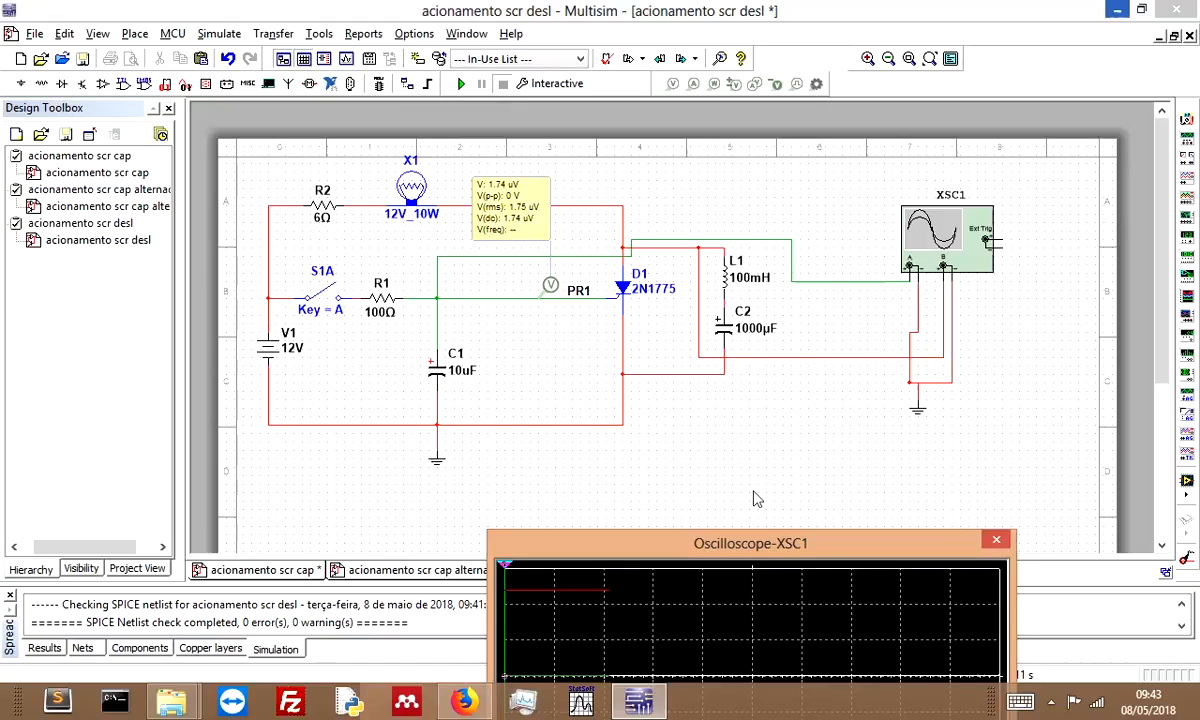
# Run the simulation with the oscilloscope fully in view, briefly close S1A to fire the SCR, and pause once the SCR has turned off.
pyautogui.click(461, 85)
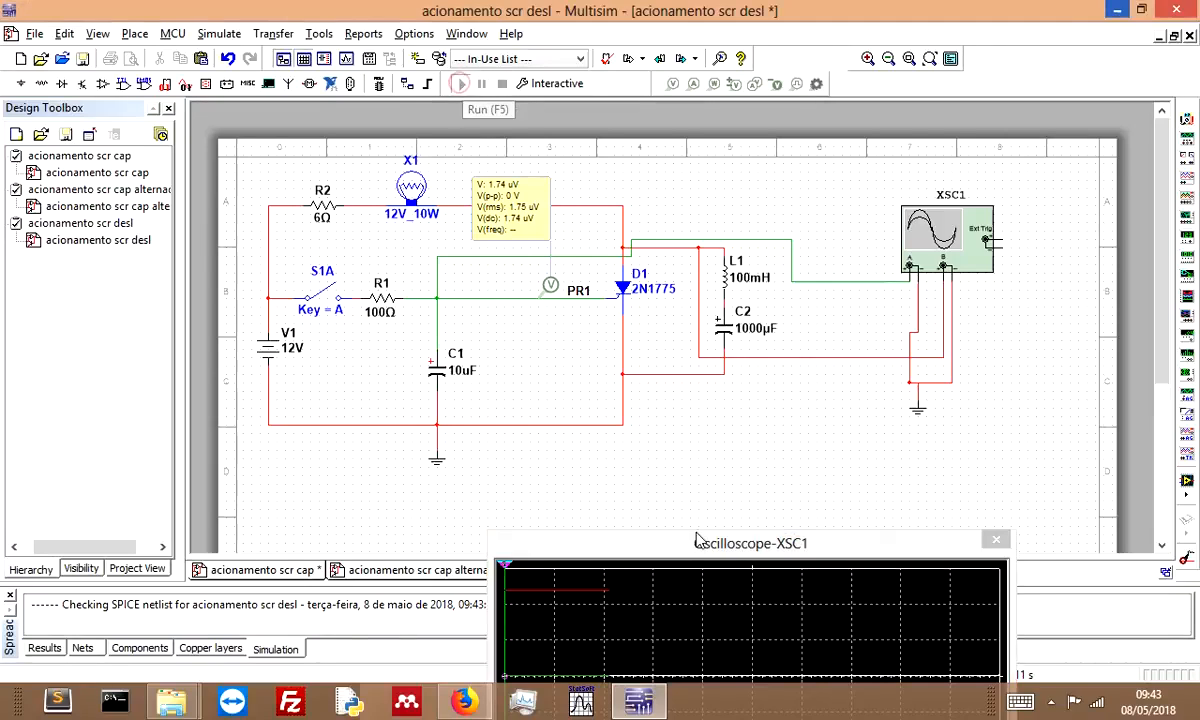
pyautogui.click(461, 85)
pyautogui.moveTo(741, 545); pyautogui.dragTo(788, 290)
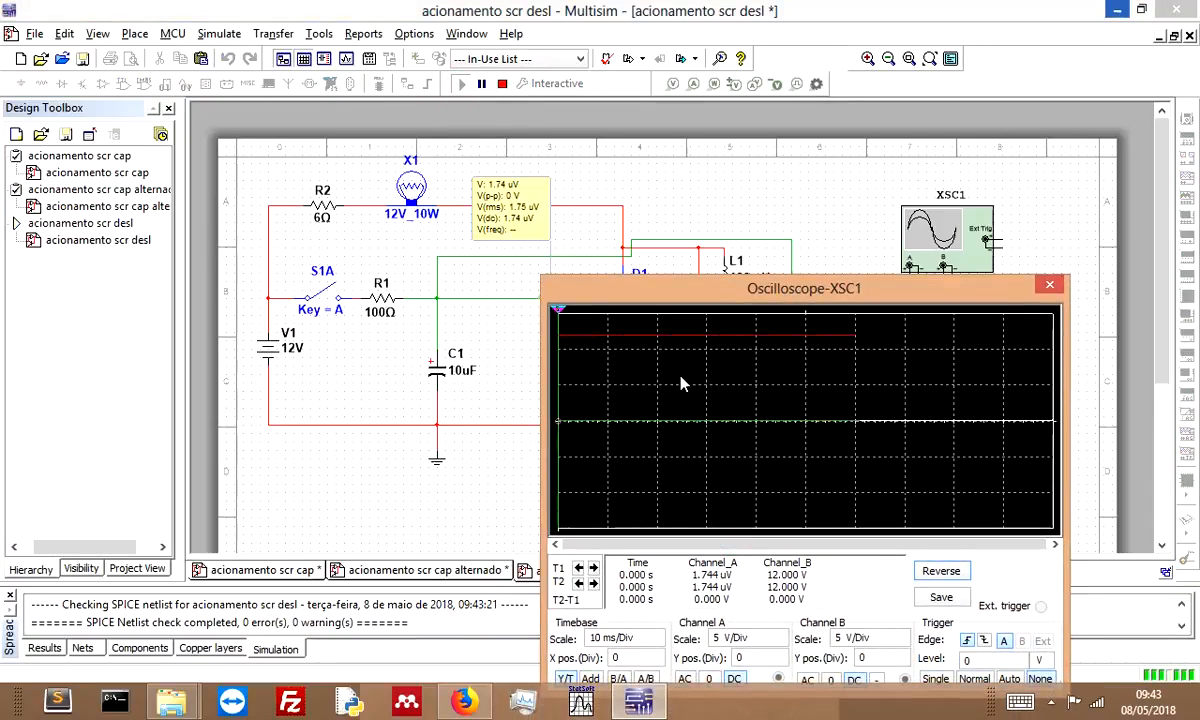
pyautogui.click(490, 374)
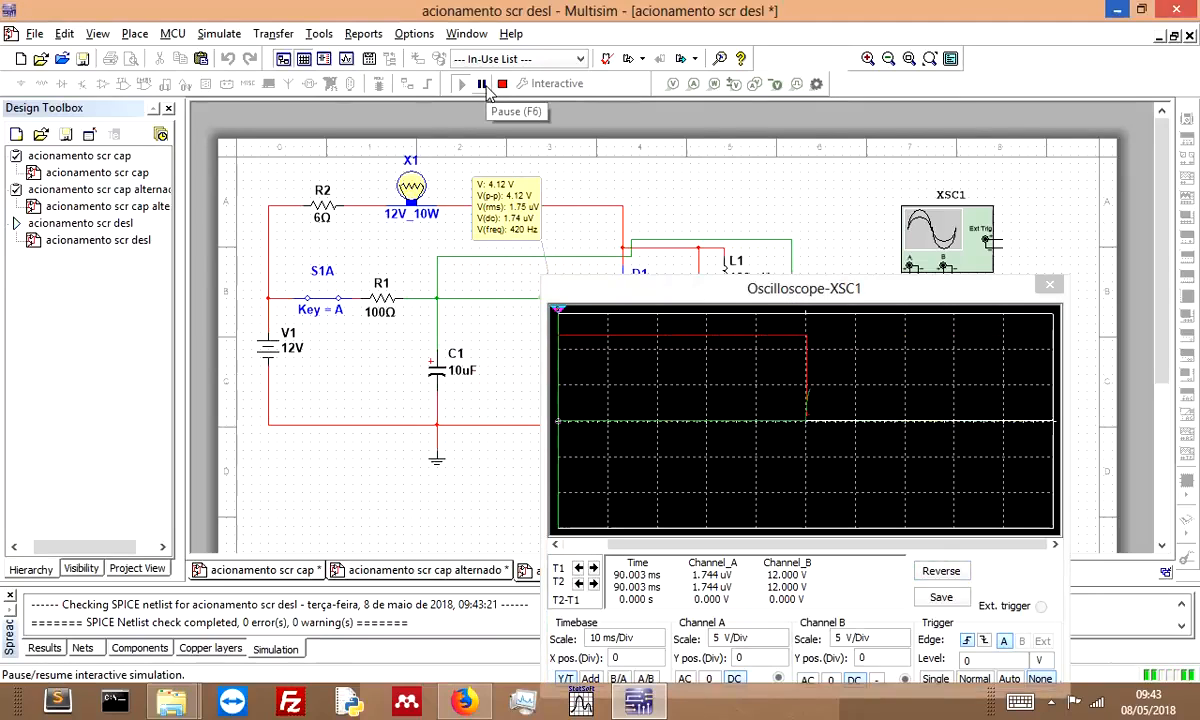
pyautogui.click(483, 85)
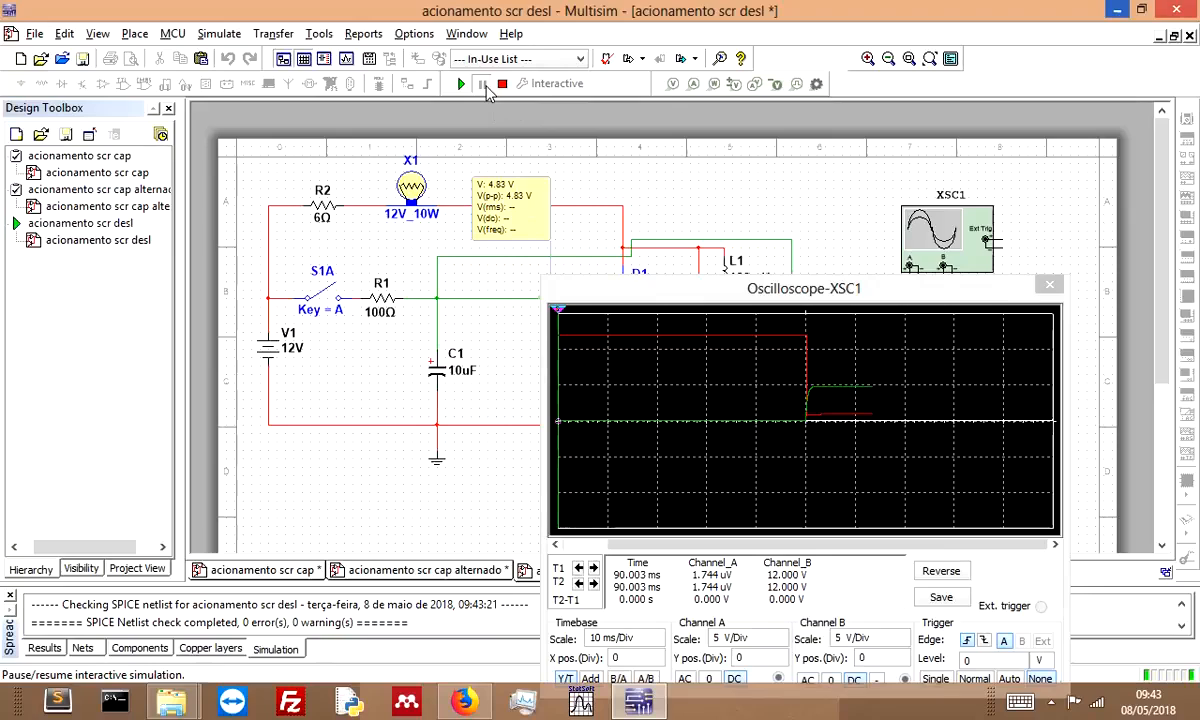
pyautogui.click(462, 86)
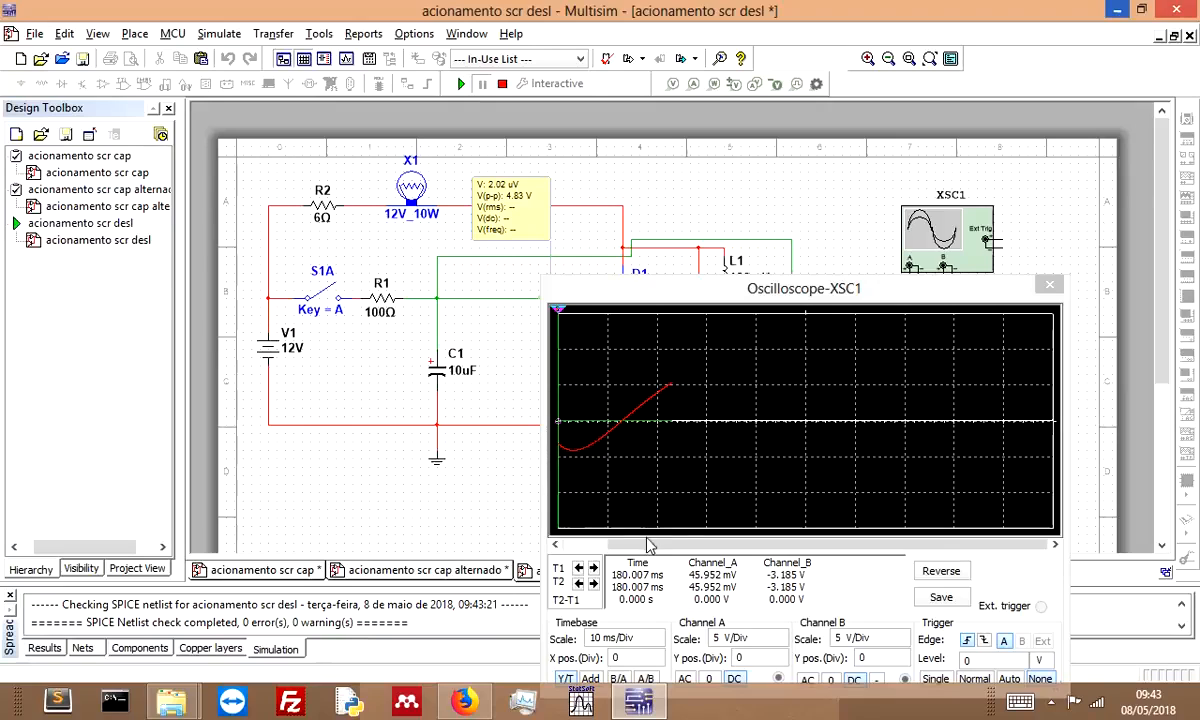
# Examine the oscilloscope trace from the SCR firing through its turn-off, keeping the circuit visible above it.
pyautogui.moveTo(647, 544)
pyautogui.mouseDown()
pyautogui.moveTo(627, 549)
pyautogui.moveTo(840, 553)
pyautogui.mouseUp()
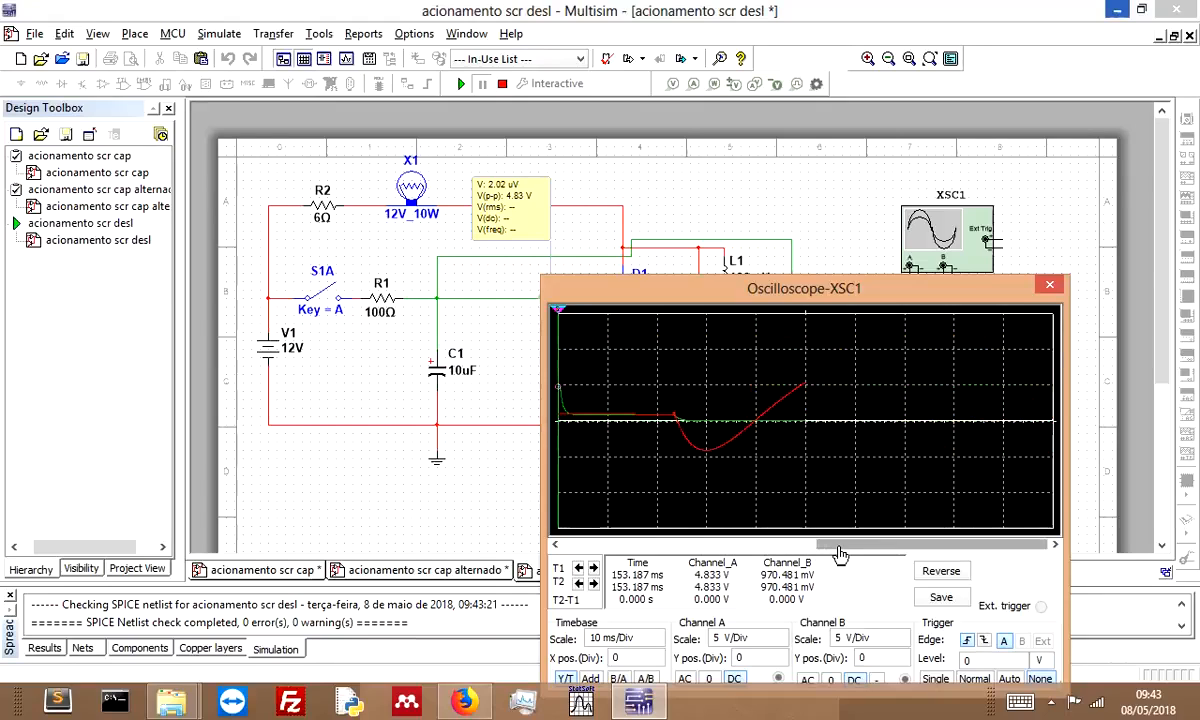
pyautogui.click(554, 546)
pyautogui.click(552, 548)
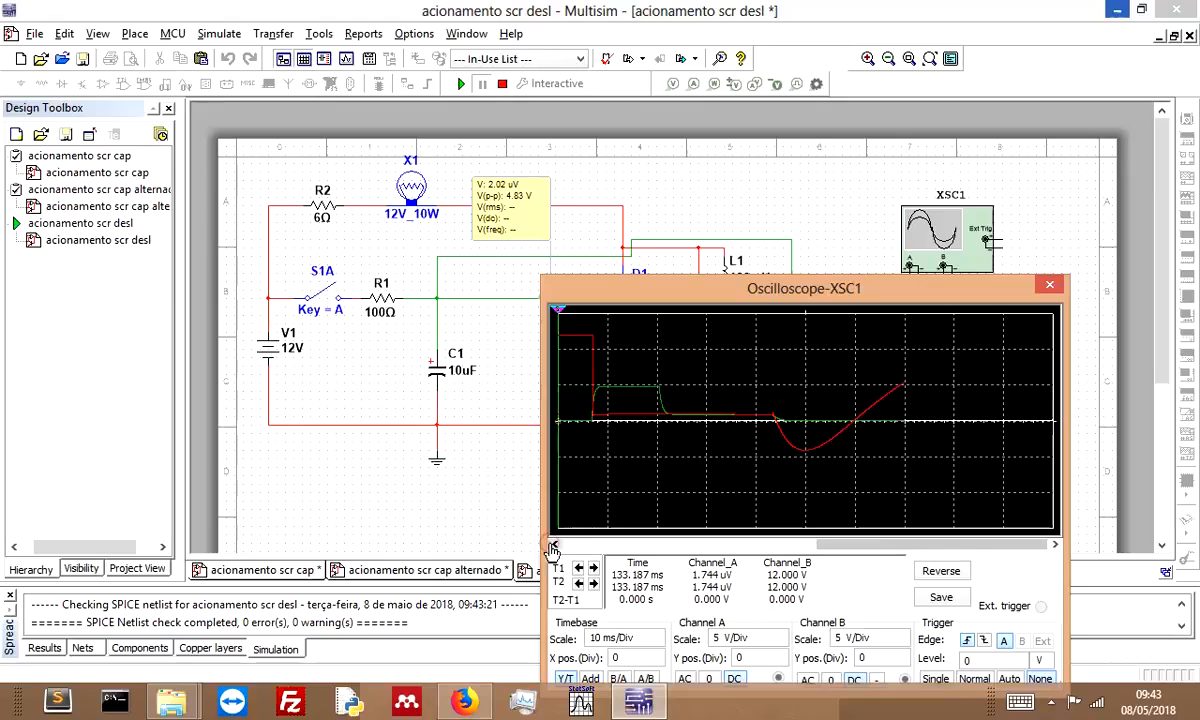
pyautogui.click(552, 548)
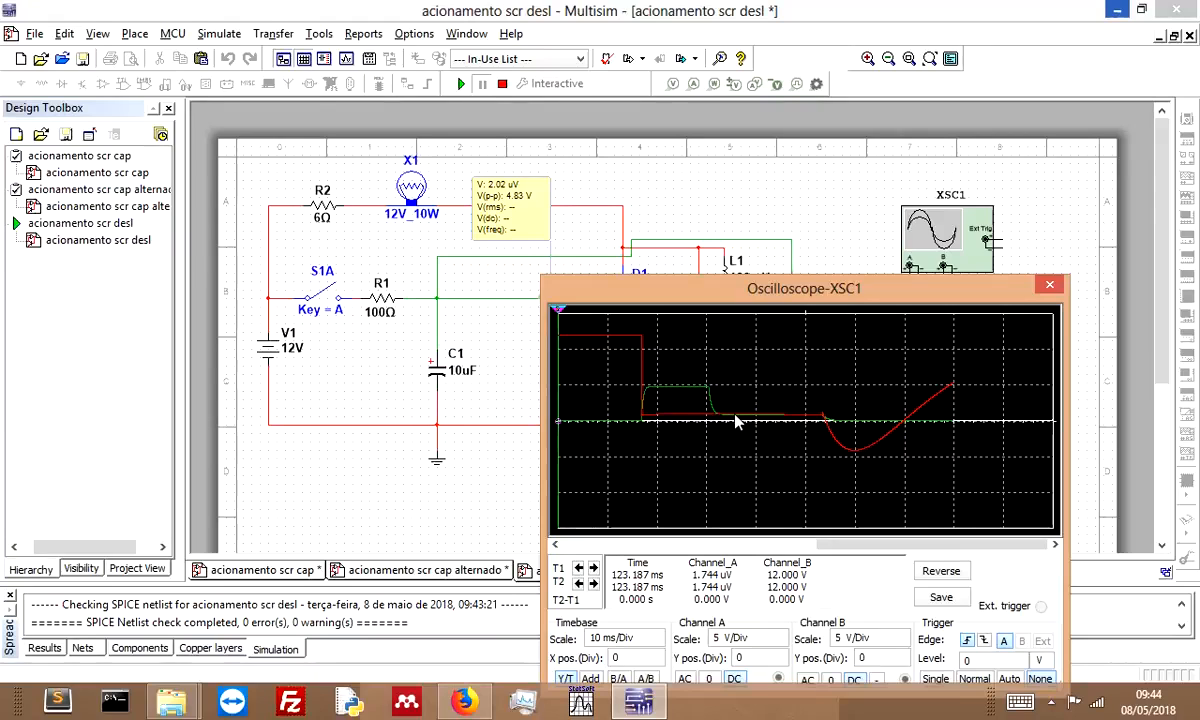
pyautogui.moveTo(775, 287); pyautogui.dragTo(659, 438)
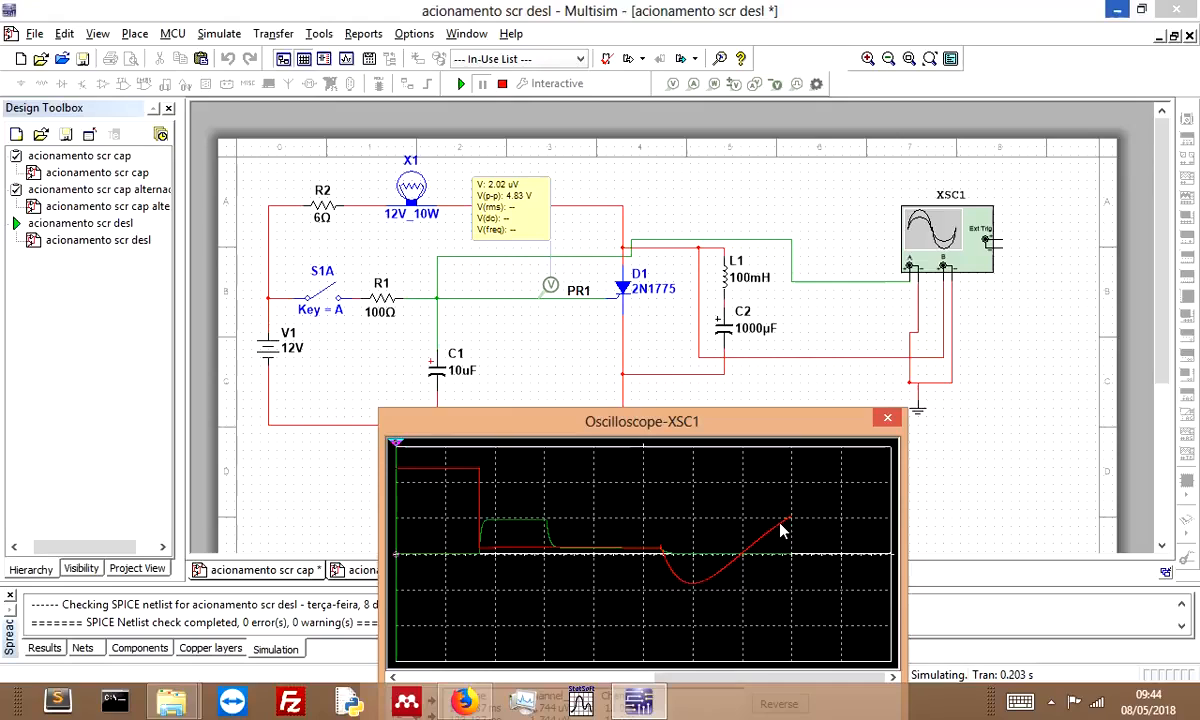
# Restart the simulation, briefly close S1A, pause during the reverse voltage swing, and try to resume, declining the Convergence Assistant.
pyautogui.click(503, 88)
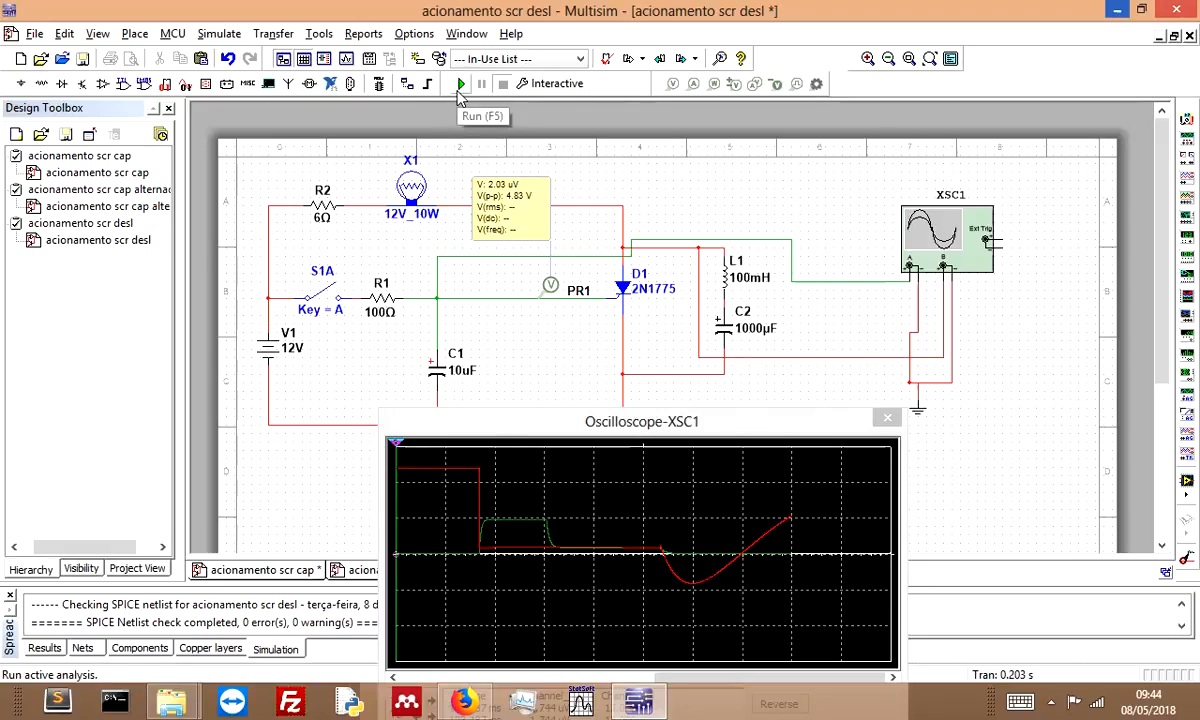
pyautogui.click(460, 86)
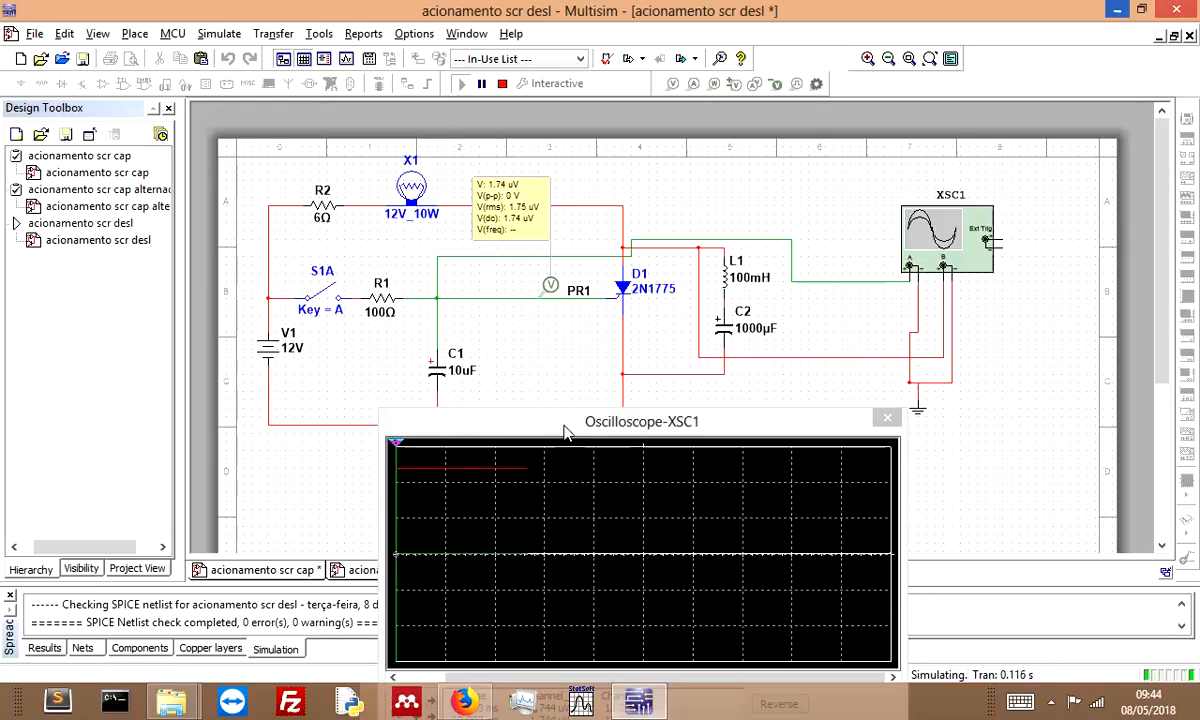
pyautogui.press('a')
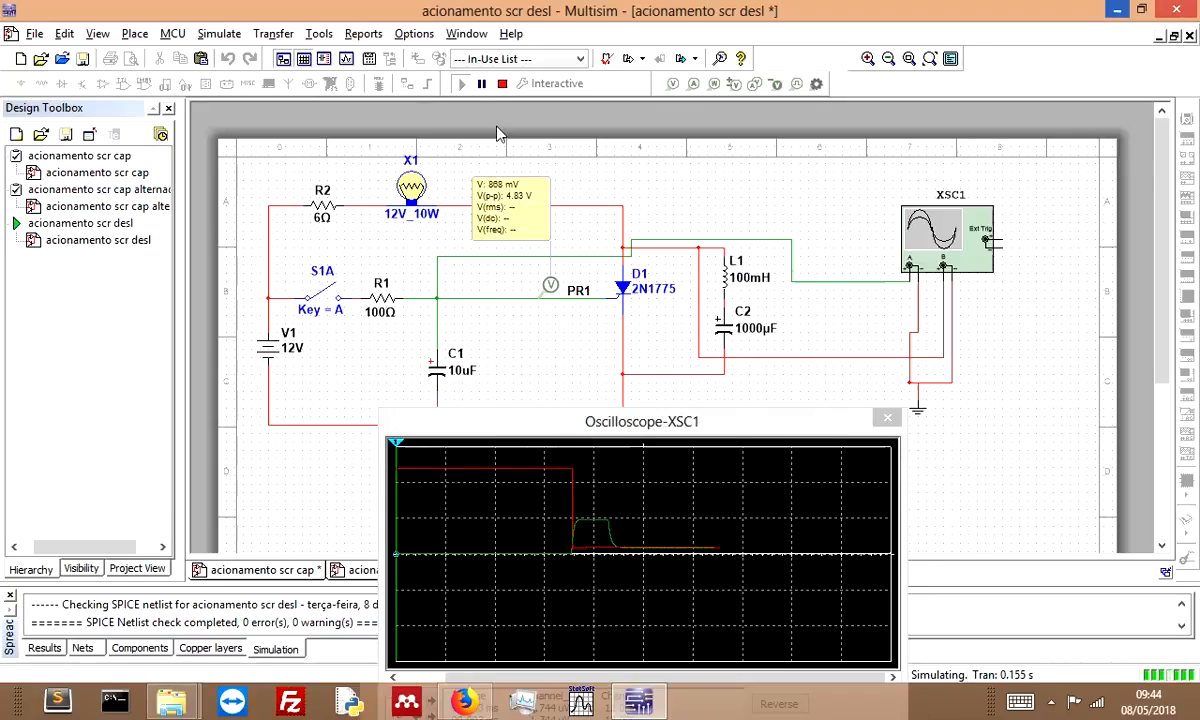
pyautogui.click(481, 83)
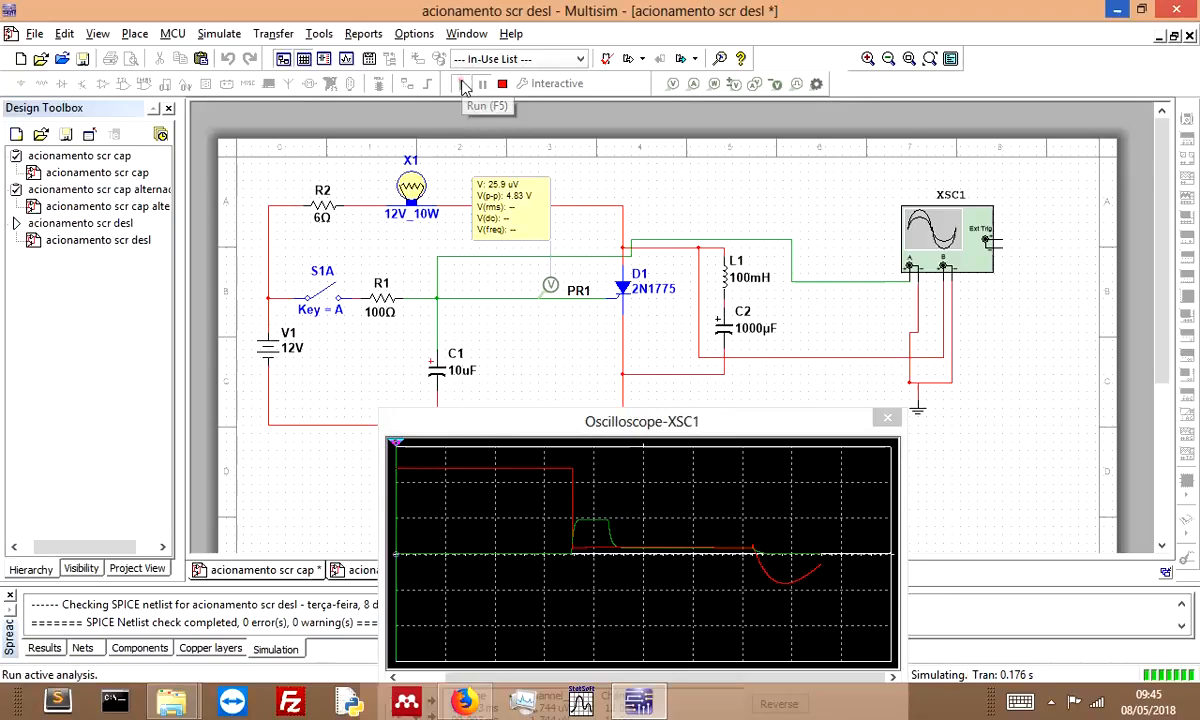
pyautogui.click(882, 378)
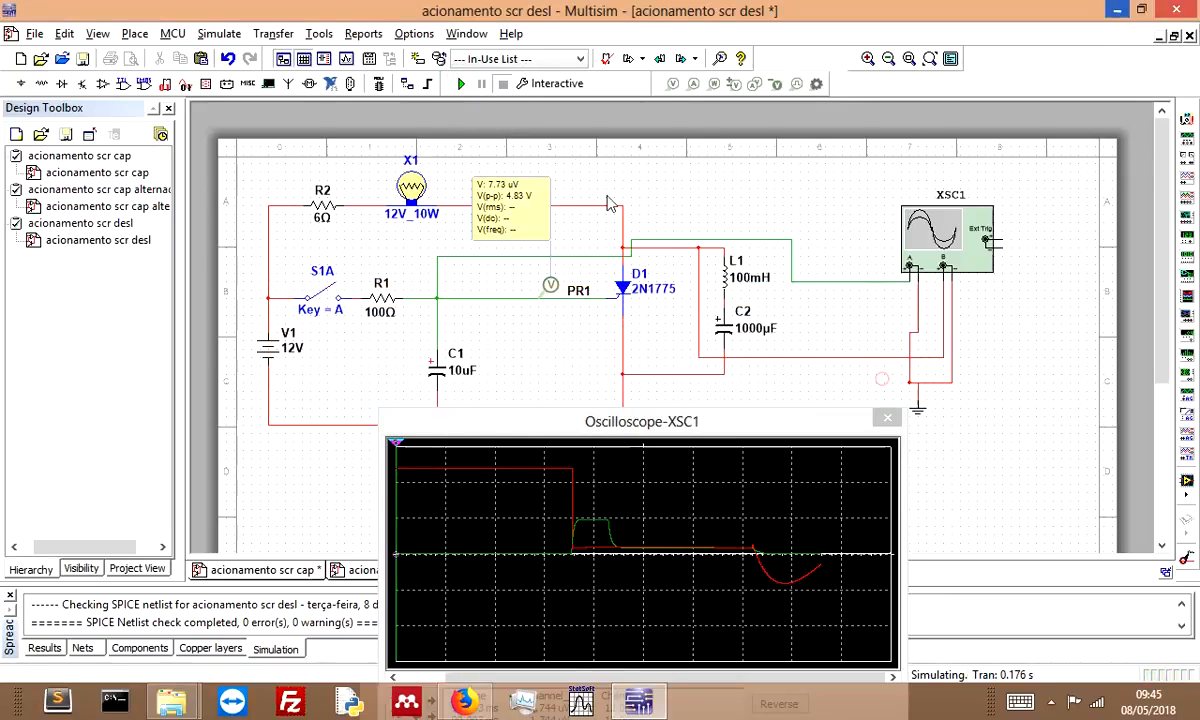
# Rerun the simulation, close and reopen S1A, let the SCR voltage recover fully, and stop the run.
pyautogui.click(459, 86)
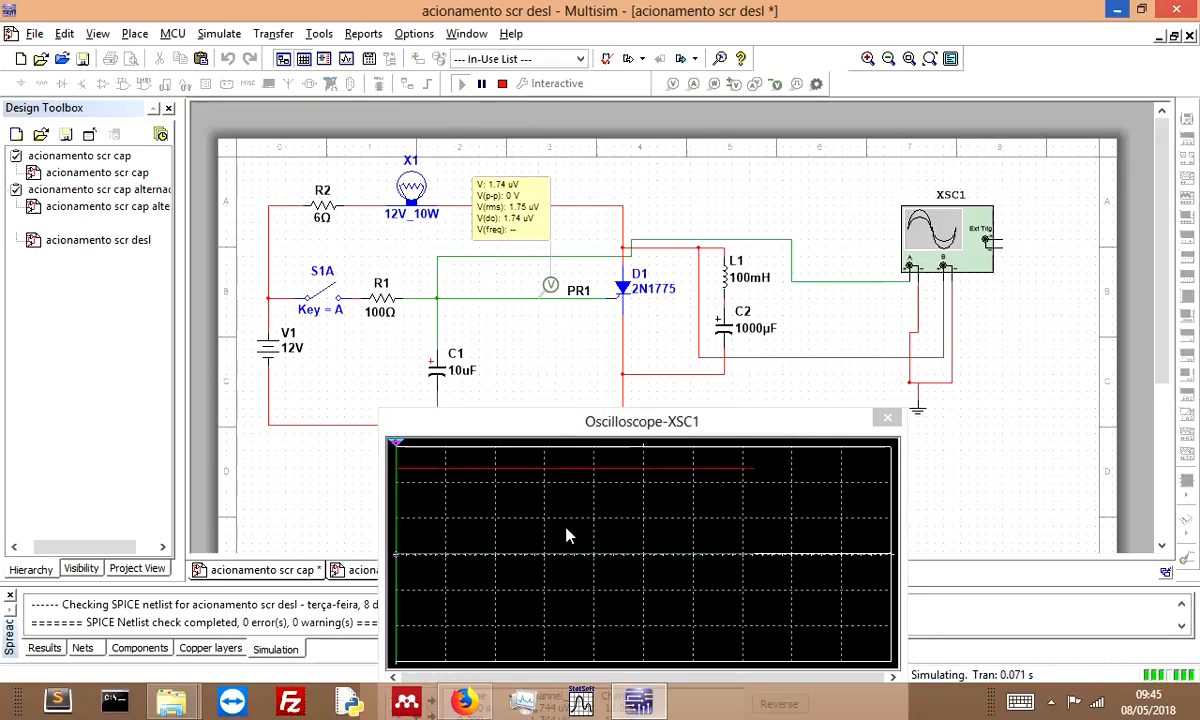
pyautogui.press('a')
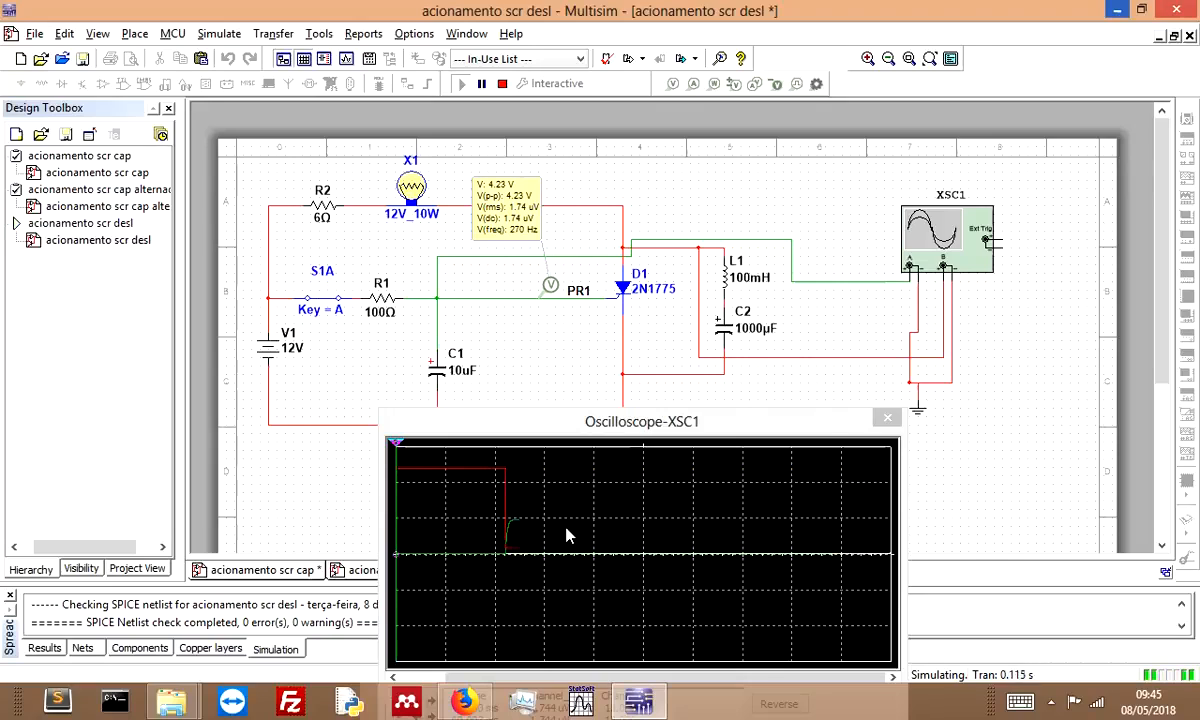
pyautogui.press('a')
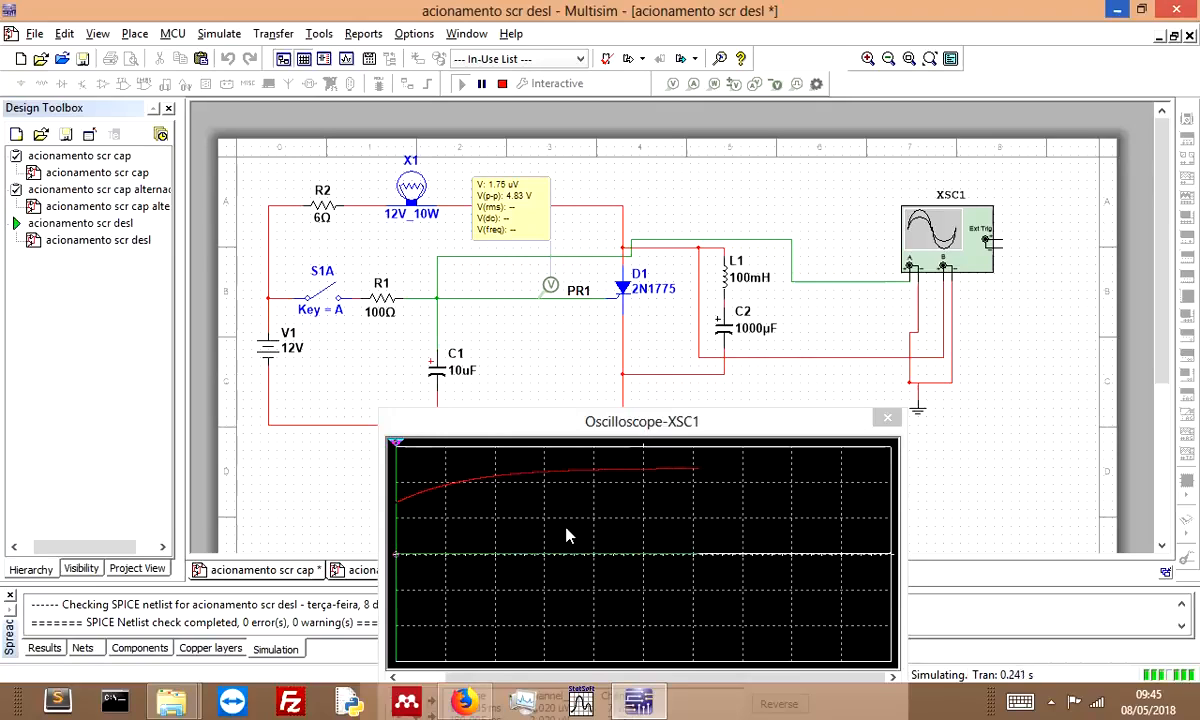
pyautogui.click(481, 83)
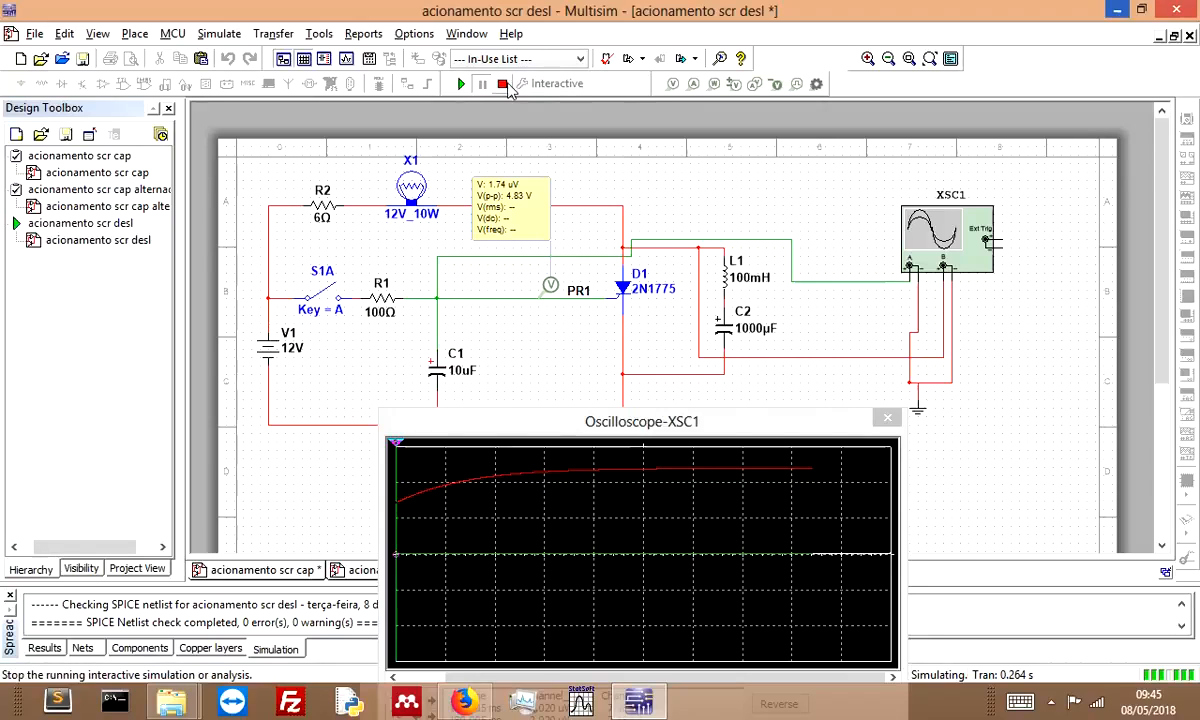
pyautogui.click(502, 83)
# Set the inductance of L1 to 1 mH.
pyautogui.doubleClick(718, 283)
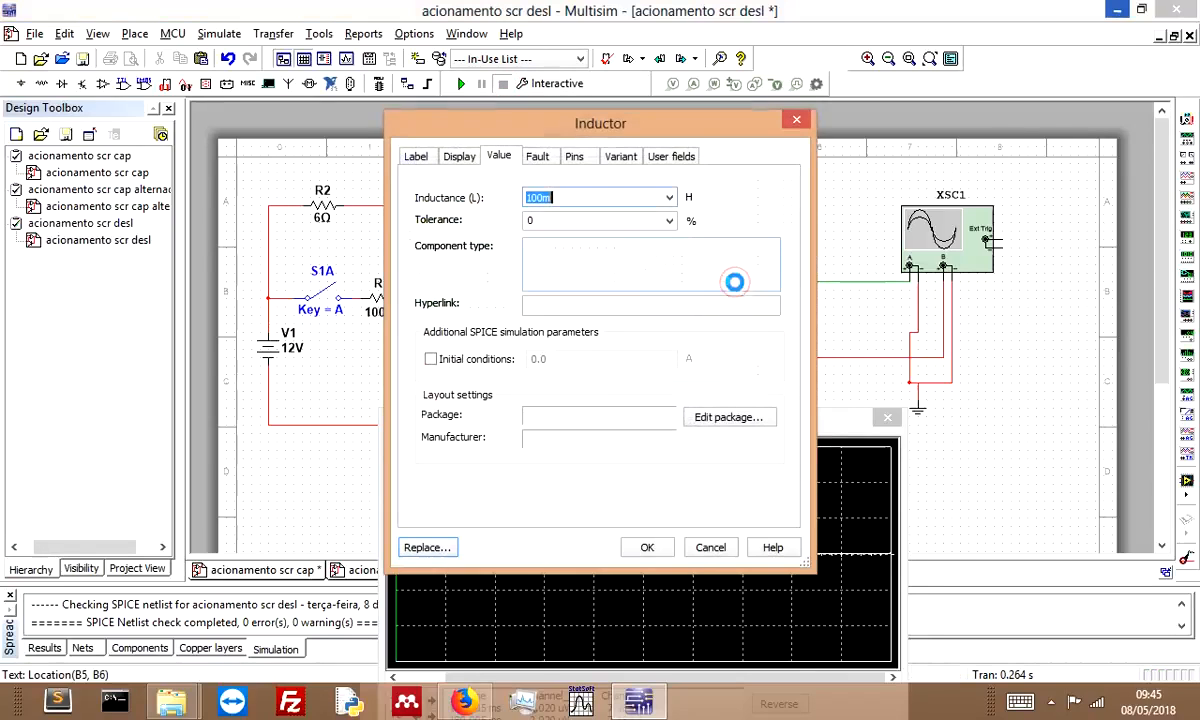
pyautogui.click(539, 197)
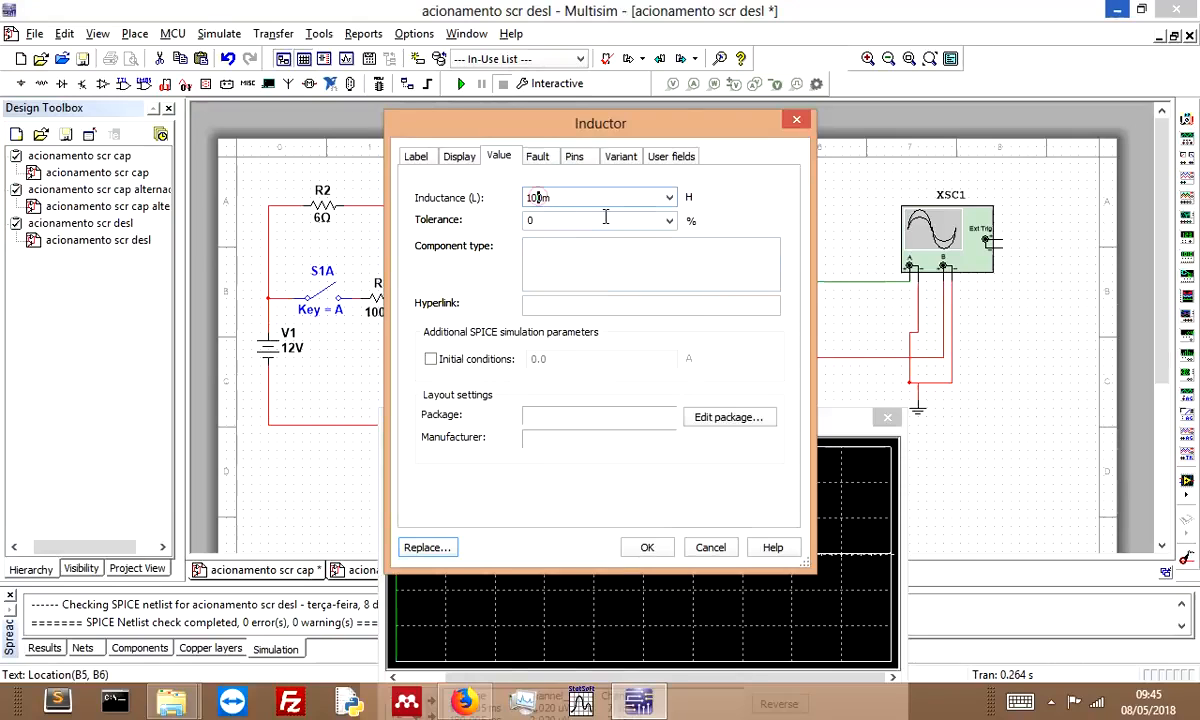
pyautogui.press('BackSpace')
pyautogui.click(648, 549)
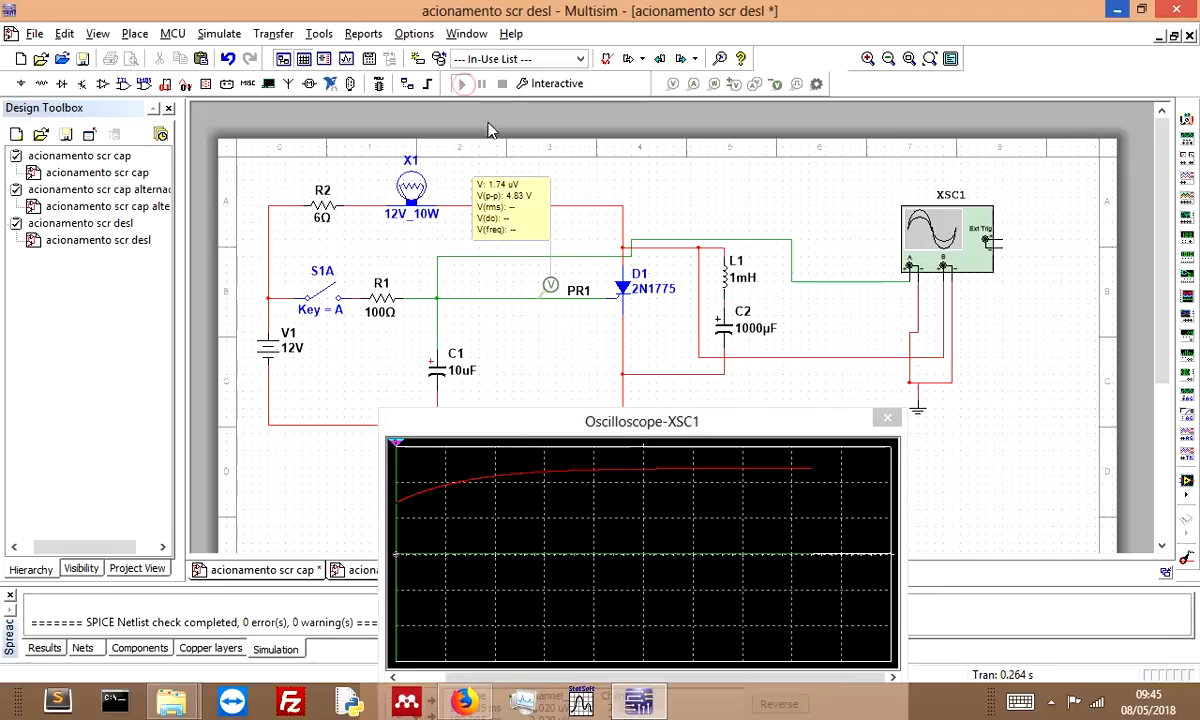
# Simulate the circuit twice with the 1 mH inductor, briefly closing S1A in each run and stopping after the voltage recovers.
pyautogui.click(463, 84)
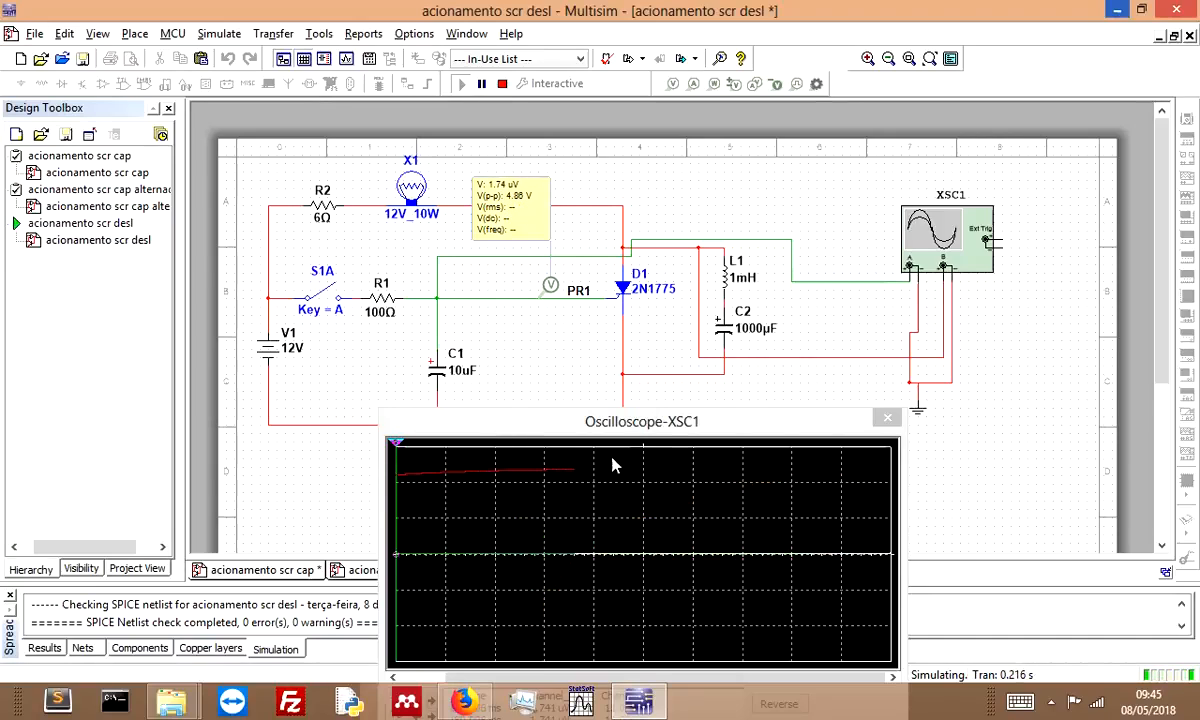
pyautogui.click(502, 84)
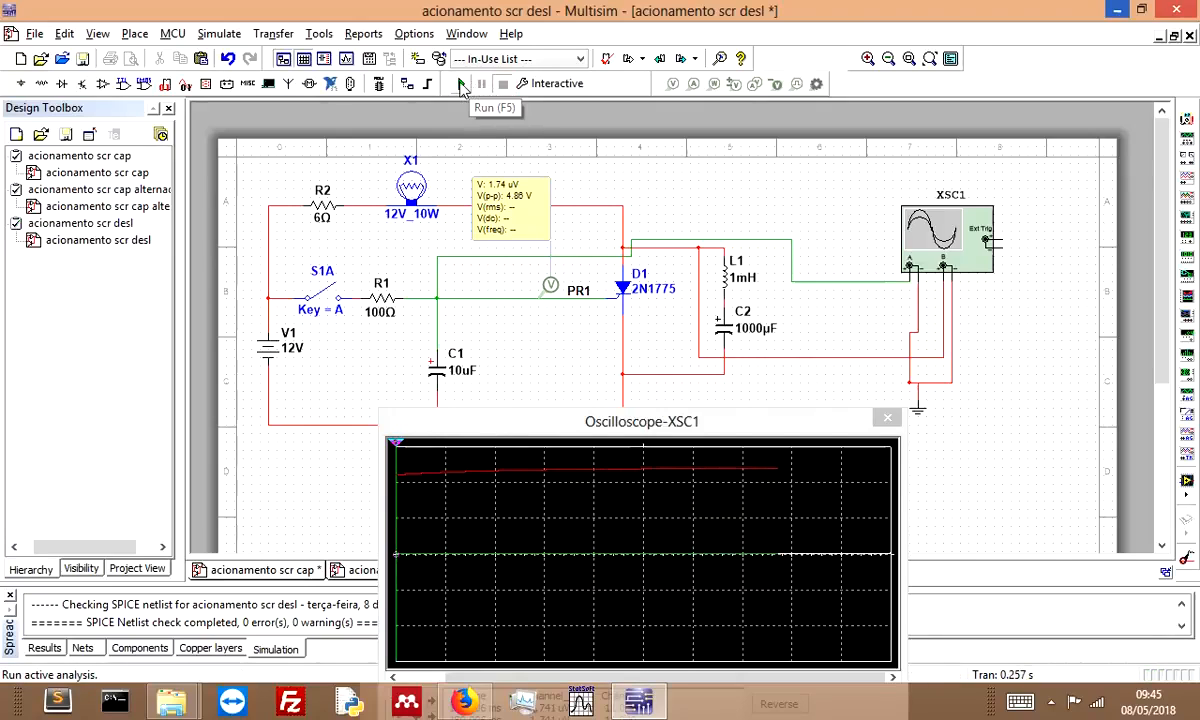
pyautogui.click(462, 84)
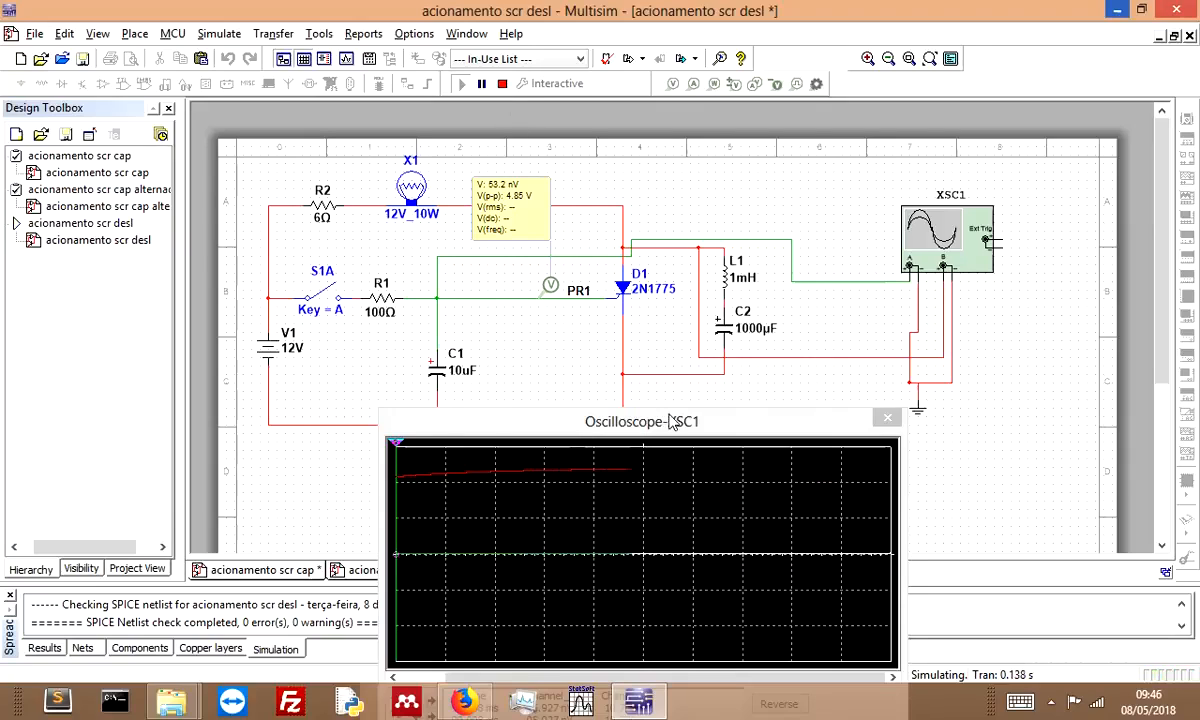
pyautogui.click(506, 87)
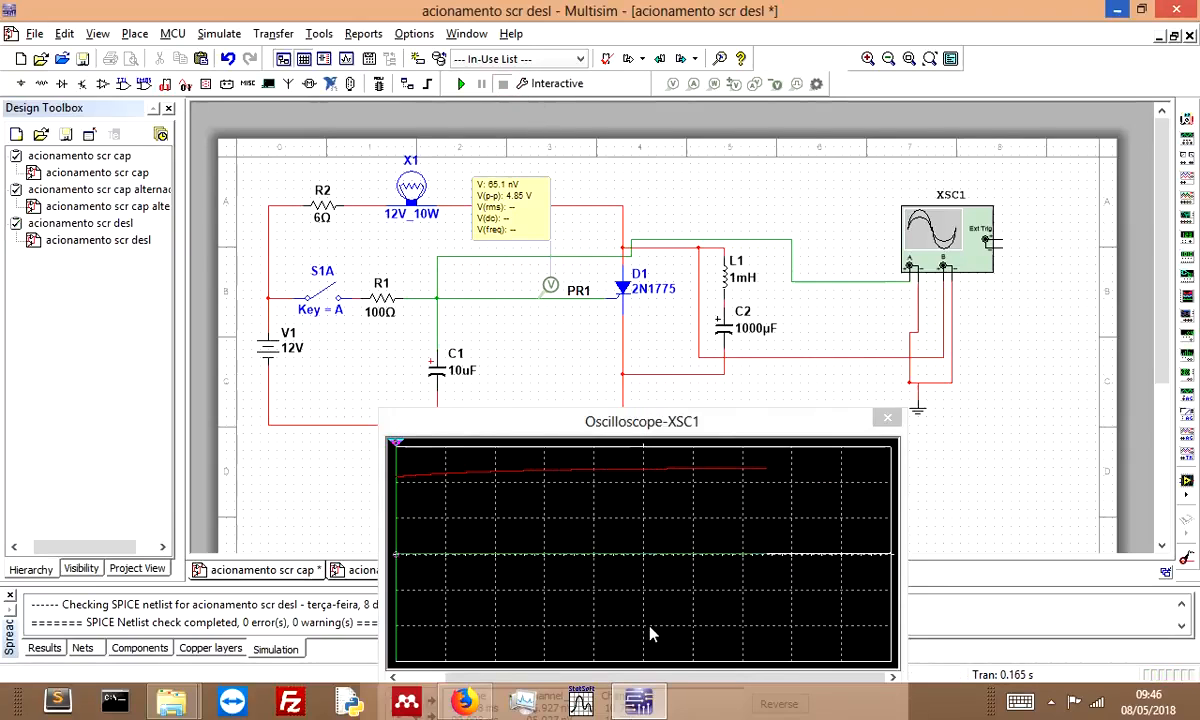
# Measure the time from SCR turn-on to near-full voltage recovery in the 1 mH trace with the two oscilloscope cursors.
pyautogui.moveTo(690, 421); pyautogui.dragTo(770, 306)
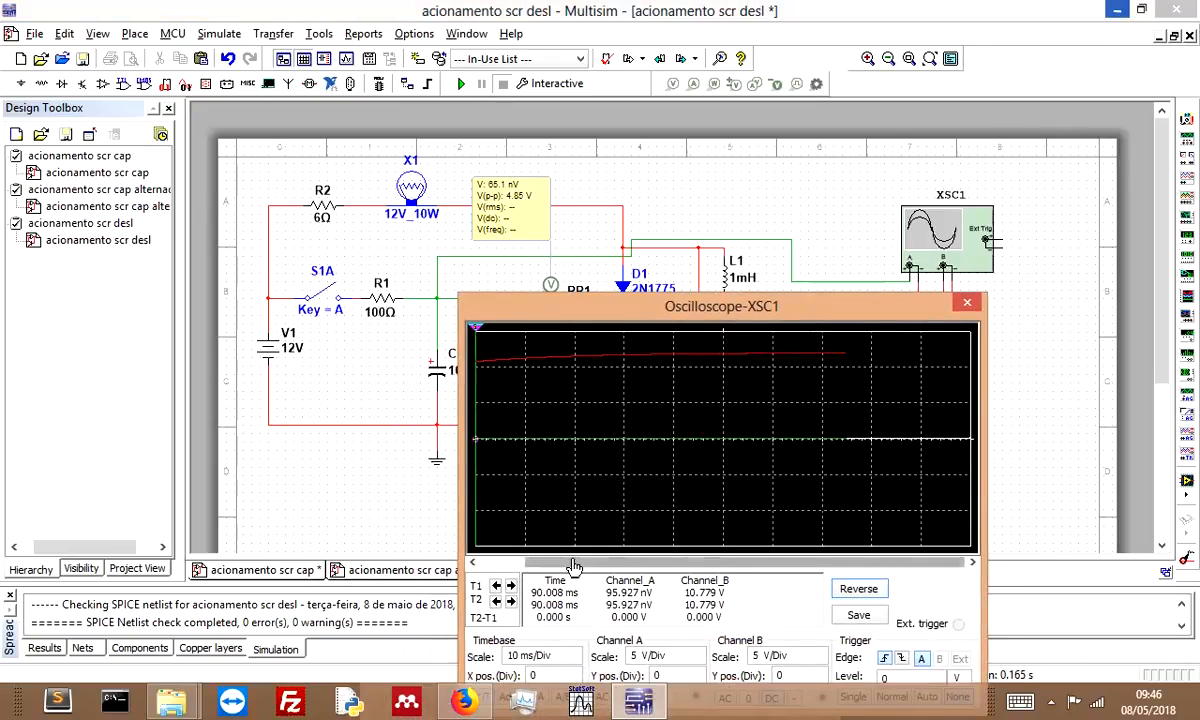
pyautogui.moveTo(574, 567)
pyautogui.mouseDown()
pyautogui.moveTo(600, 567)
pyautogui.moveTo(490, 567)
pyautogui.mouseUp()
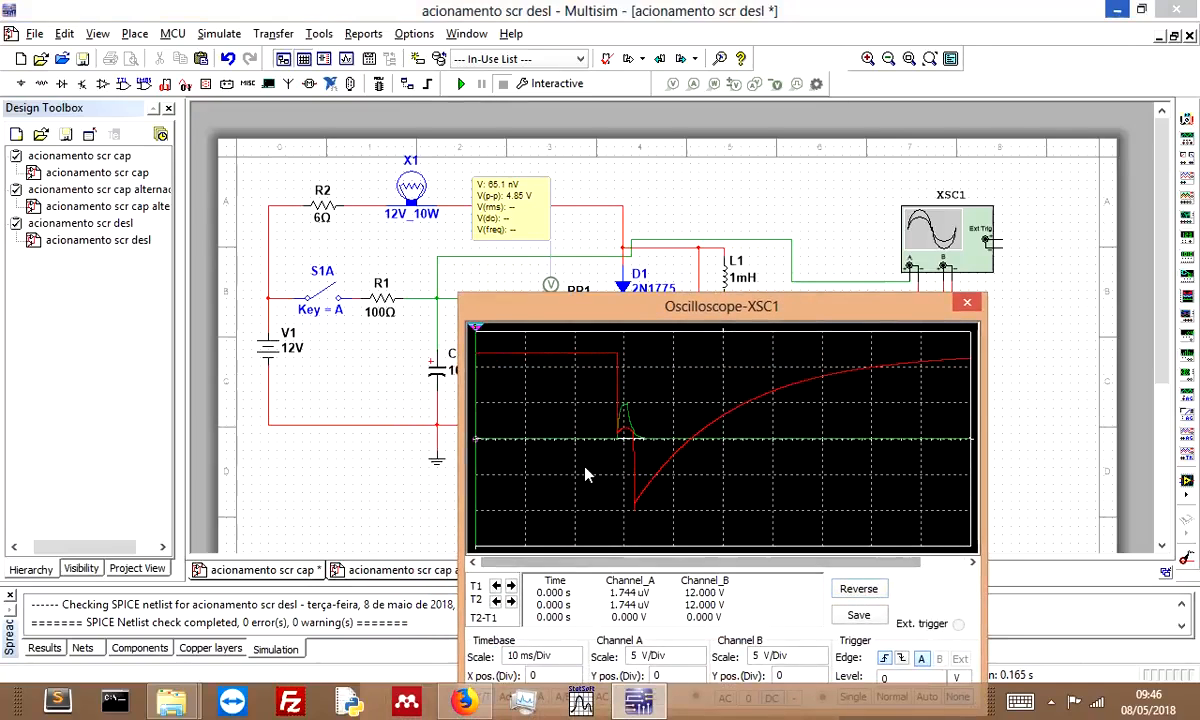
pyautogui.moveTo(478, 329); pyautogui.dragTo(746, 327)
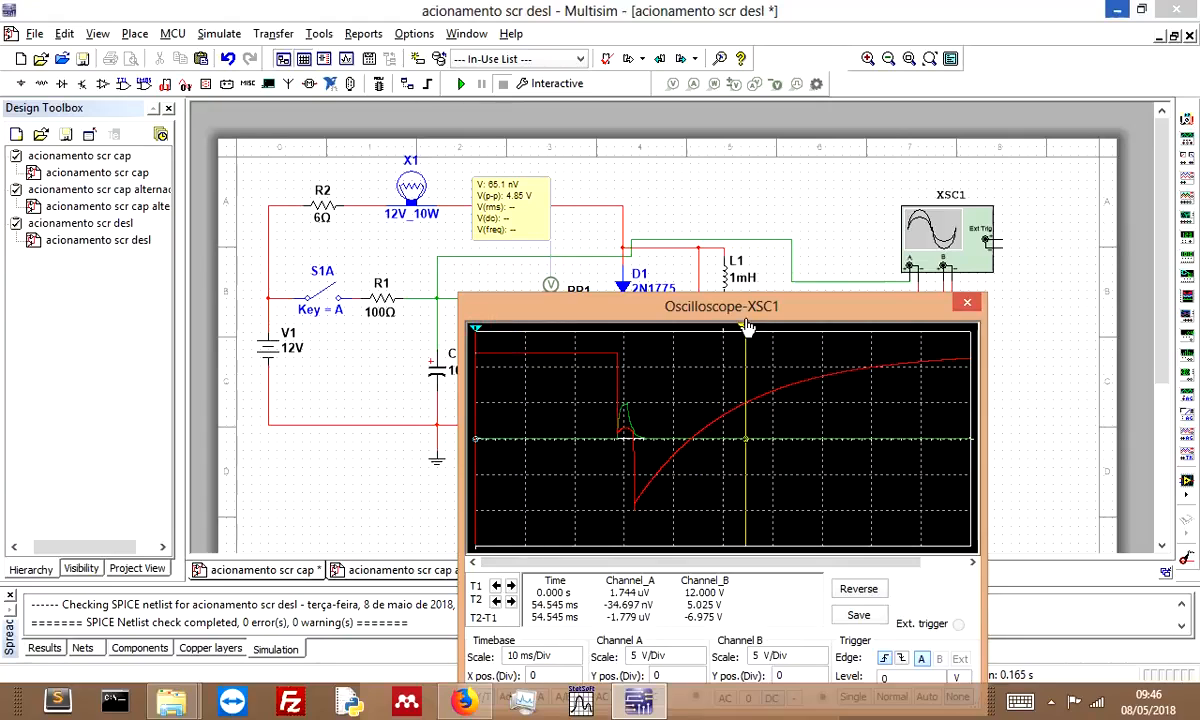
pyautogui.moveTo(746, 327); pyautogui.dragTo(872, 332)
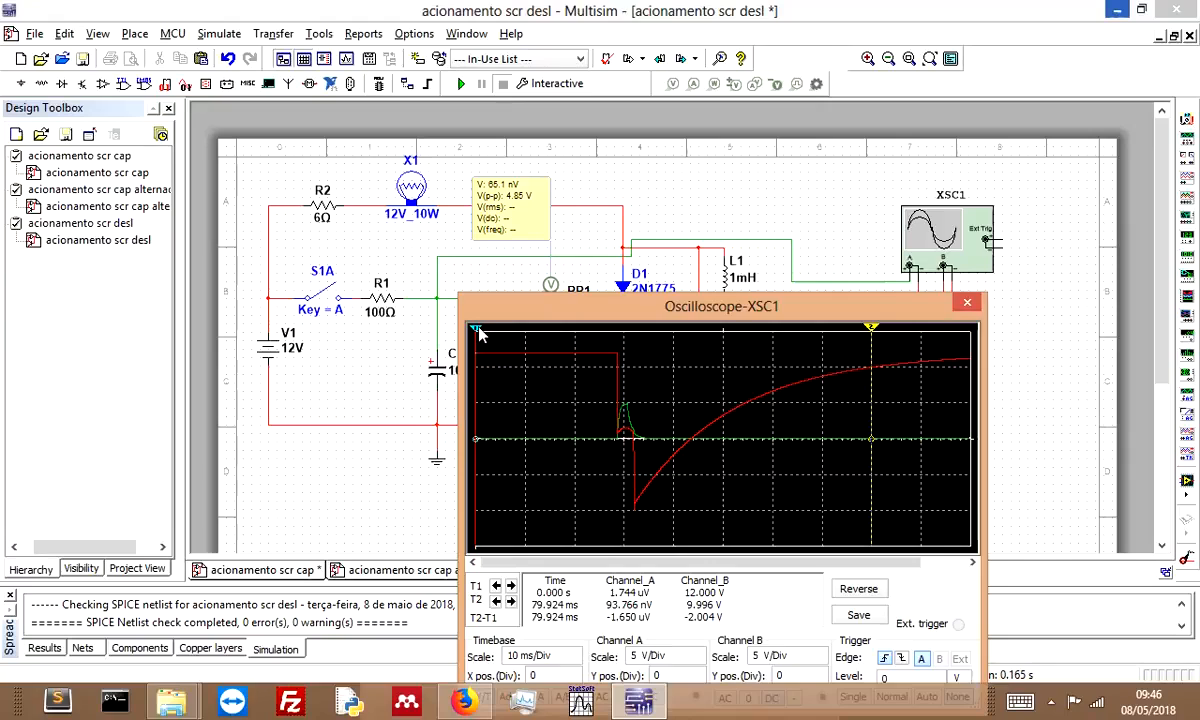
pyautogui.moveTo(478, 332); pyautogui.dragTo(617, 332)
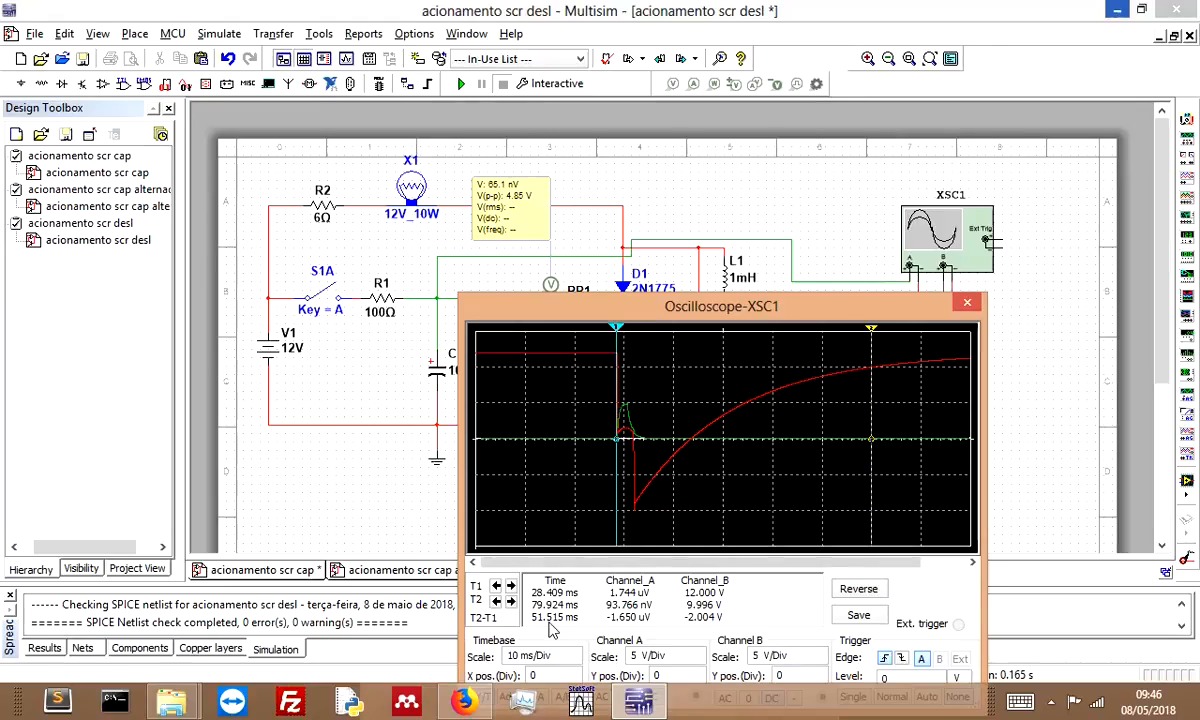
# Set the inductance of L1 to 100 mH.
pyautogui.click(735, 285)
pyautogui.doubleClick(735, 285)
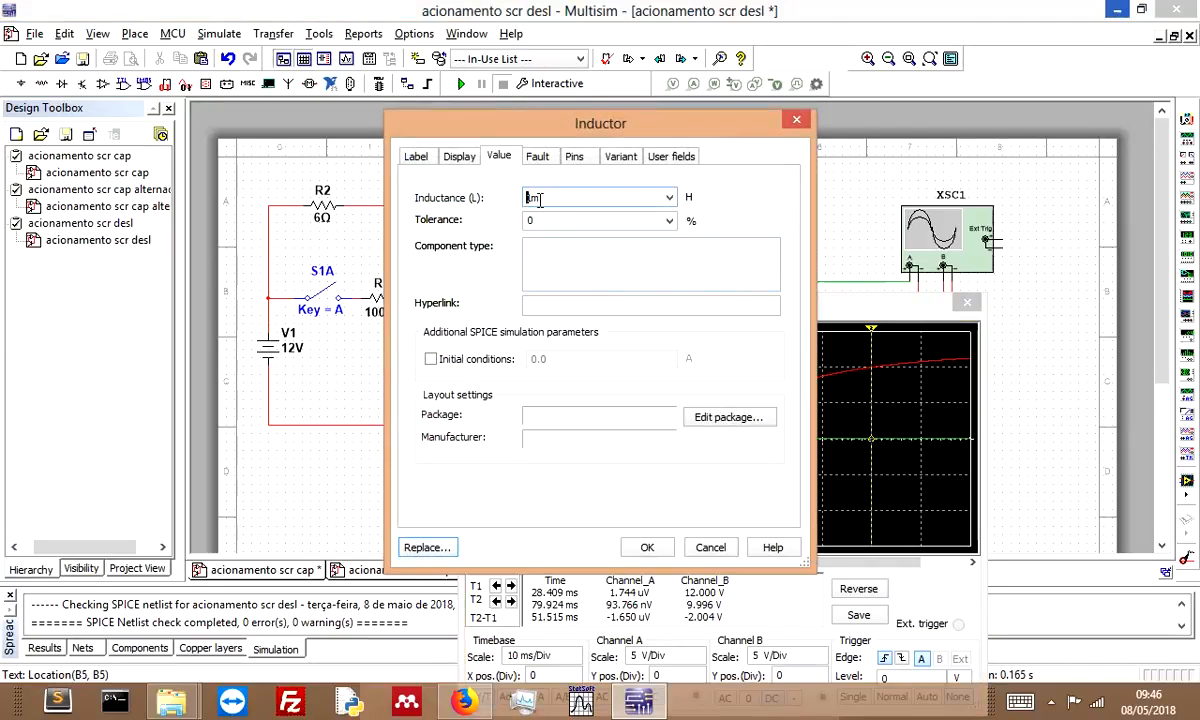
pyautogui.click(647, 547)
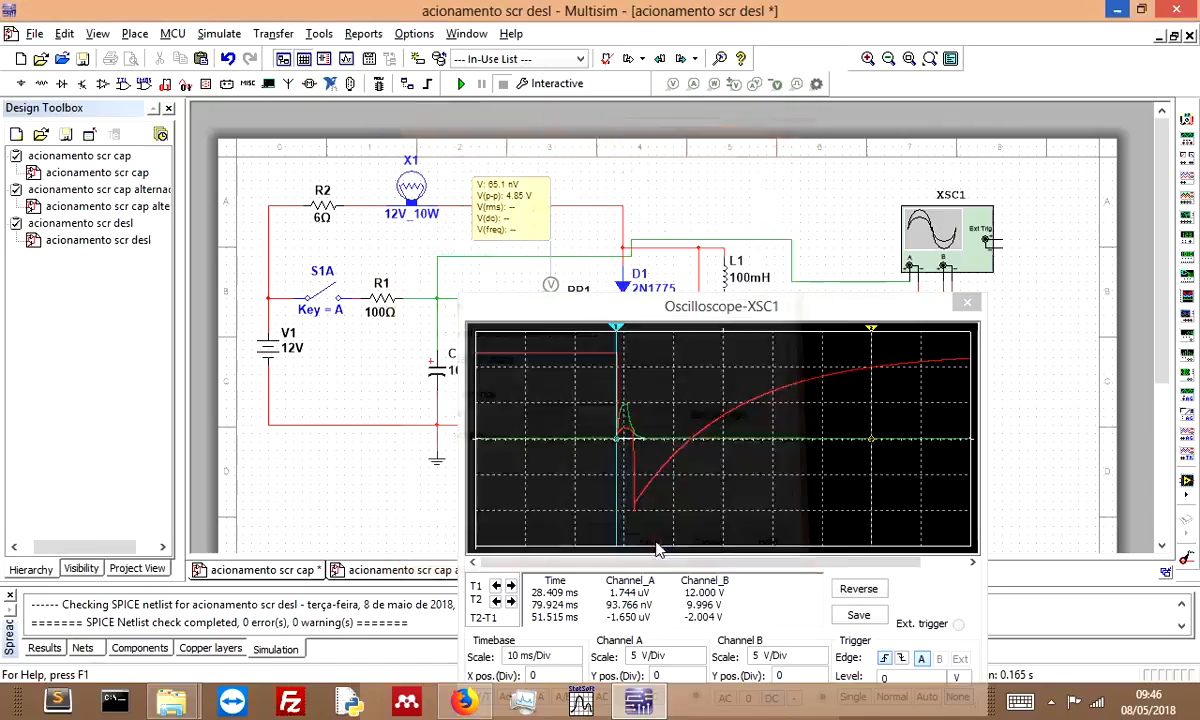
# Simulate the circuit with the 100 mH inductor, briefly closing S1A, and pause once the SCR voltage has nearly recovered.
pyautogui.click(461, 84)
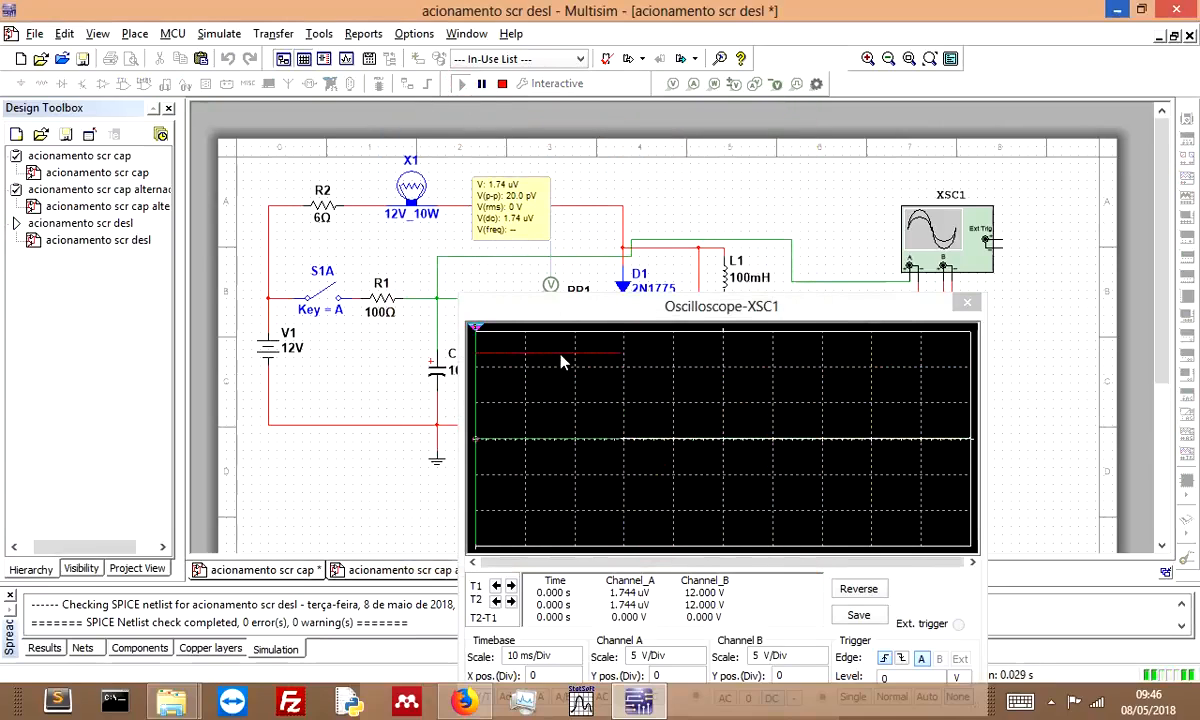
pyautogui.click(483, 84)
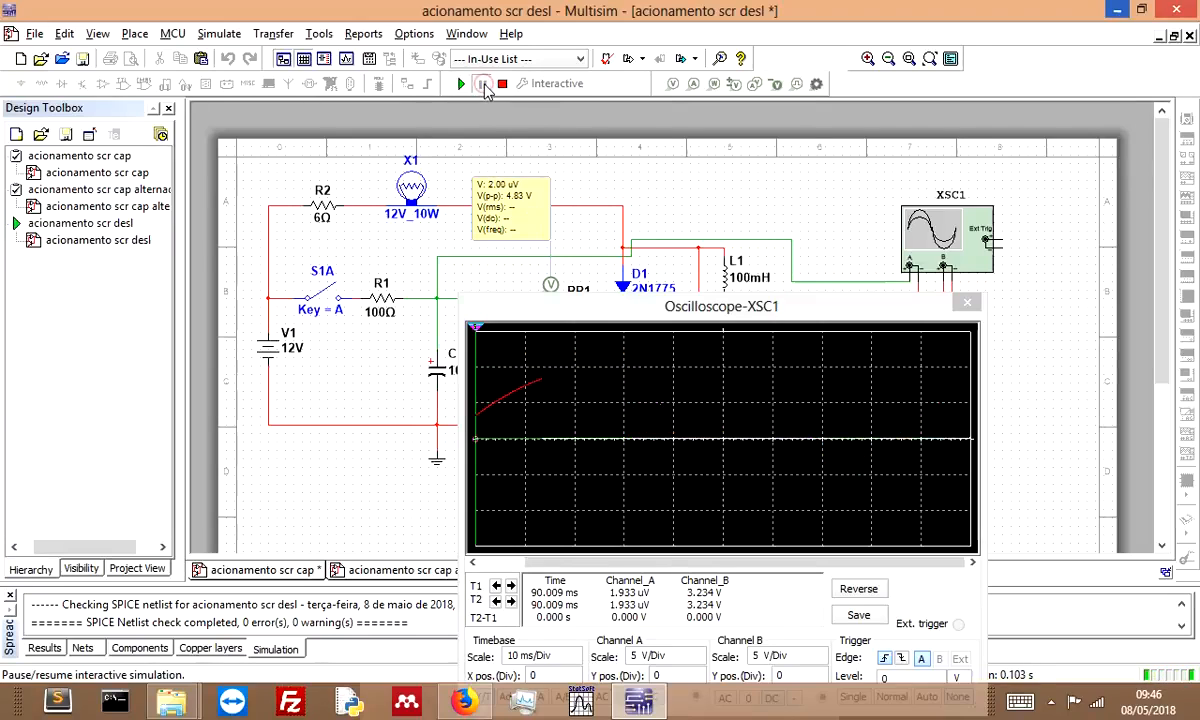
pyautogui.click(762, 567)
pyautogui.moveTo(758, 567)
pyautogui.mouseDown()
pyautogui.moveTo(745, 567)
pyautogui.moveTo(760, 567)
pyautogui.mouseUp()
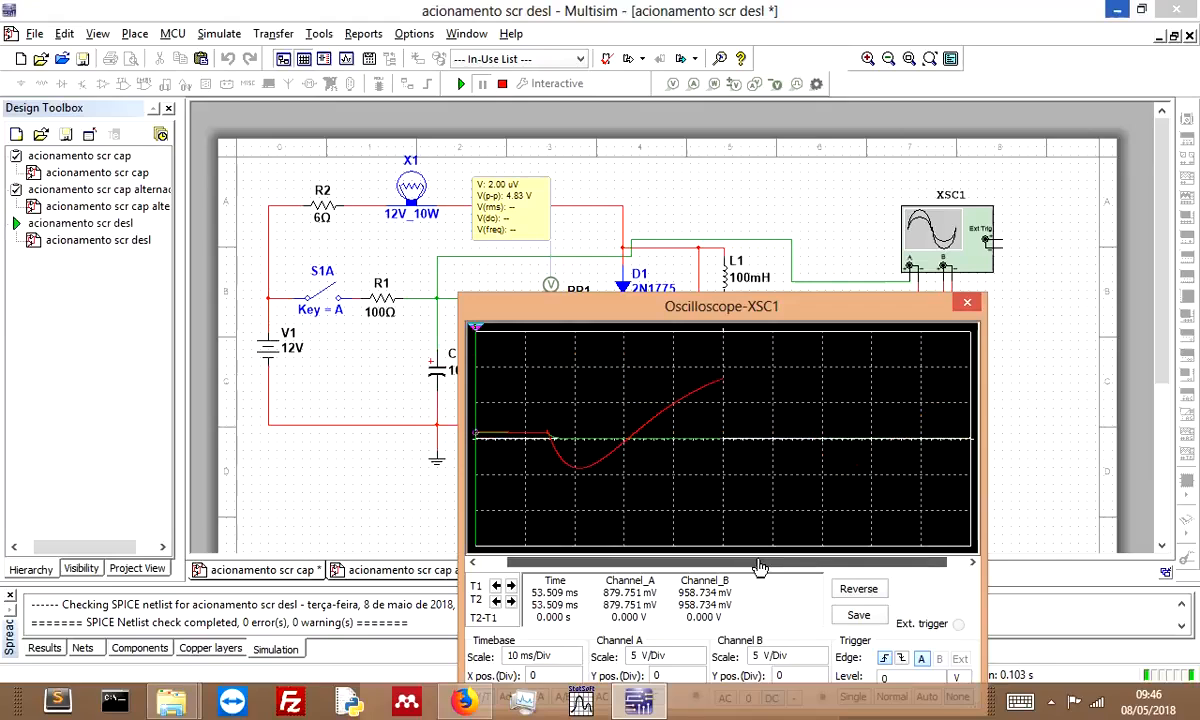
pyautogui.click(461, 85)
pyautogui.click(482, 85)
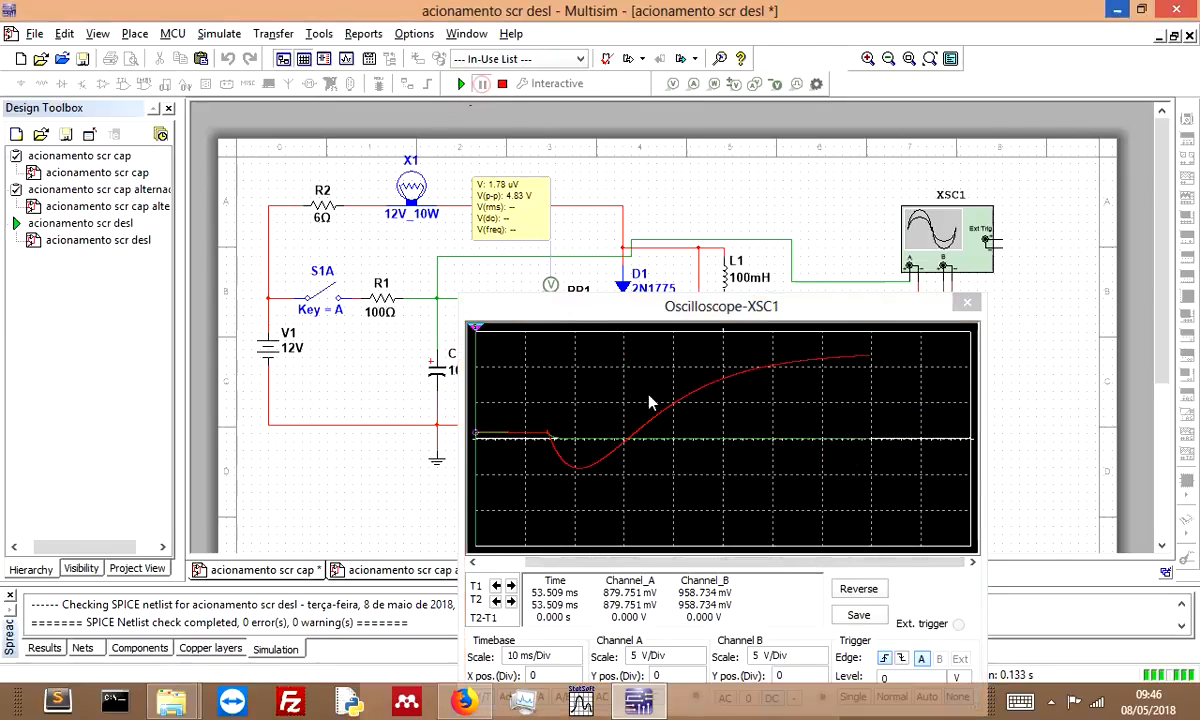
# Return to the start of the 100 mH trace and place the cursors at SCR turn-on and on the rising recovery curve.
pyautogui.click(787, 565)
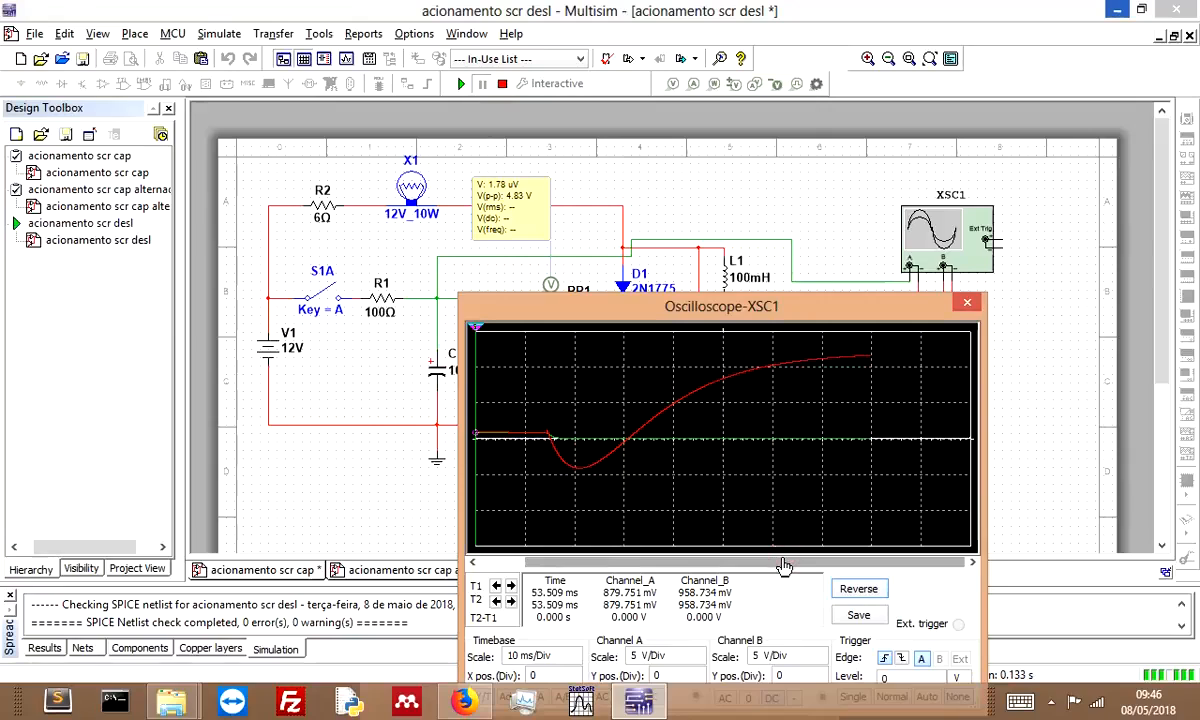
pyautogui.moveTo(777, 566); pyautogui.dragTo(723, 580)
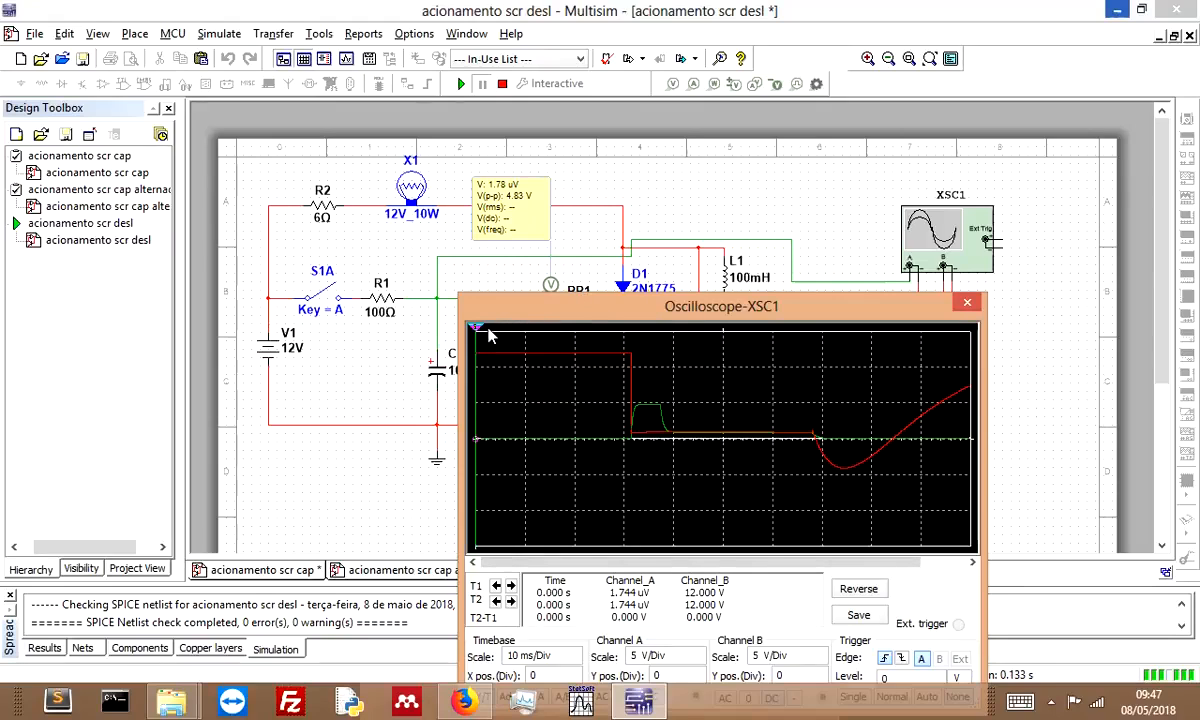
pyautogui.moveTo(476, 333); pyautogui.dragTo(835, 360)
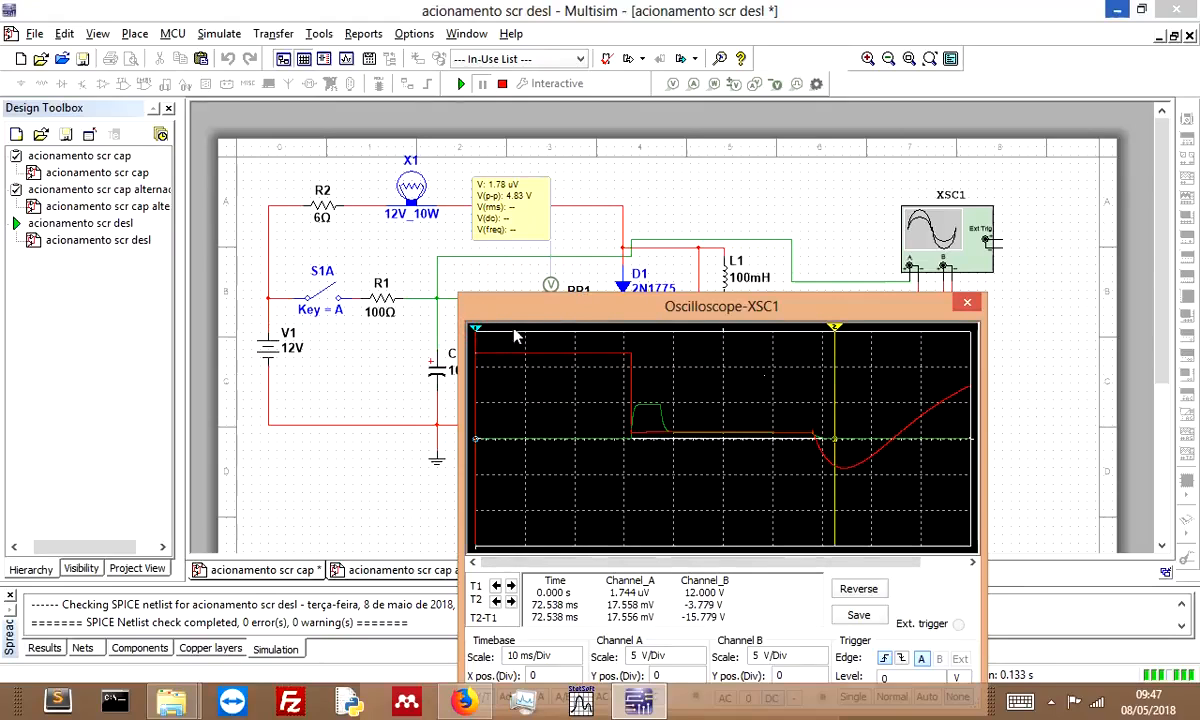
pyautogui.moveTo(478, 333); pyautogui.dragTo(632, 345)
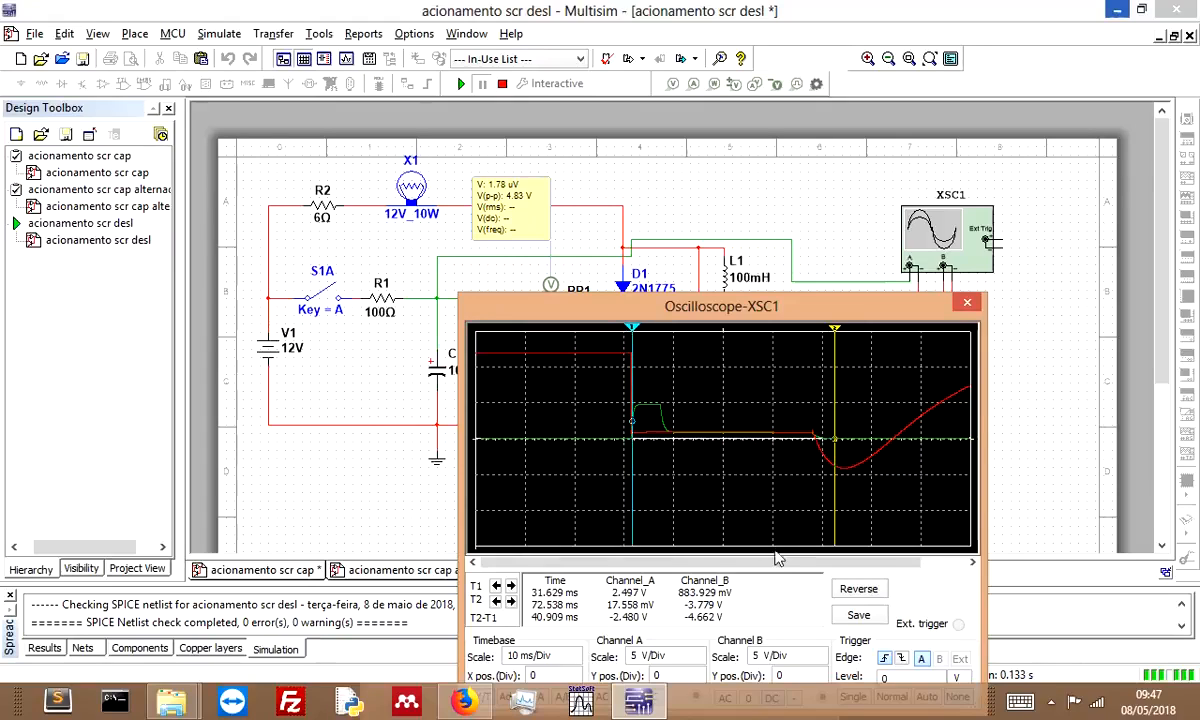
pyautogui.moveTo(797, 563)
pyautogui.mouseDown()
pyautogui.moveTo(834, 571)
pyautogui.moveTo(812, 576)
pyautogui.mouseUp()
pyautogui.moveTo(836, 338); pyautogui.dragTo(967, 330)
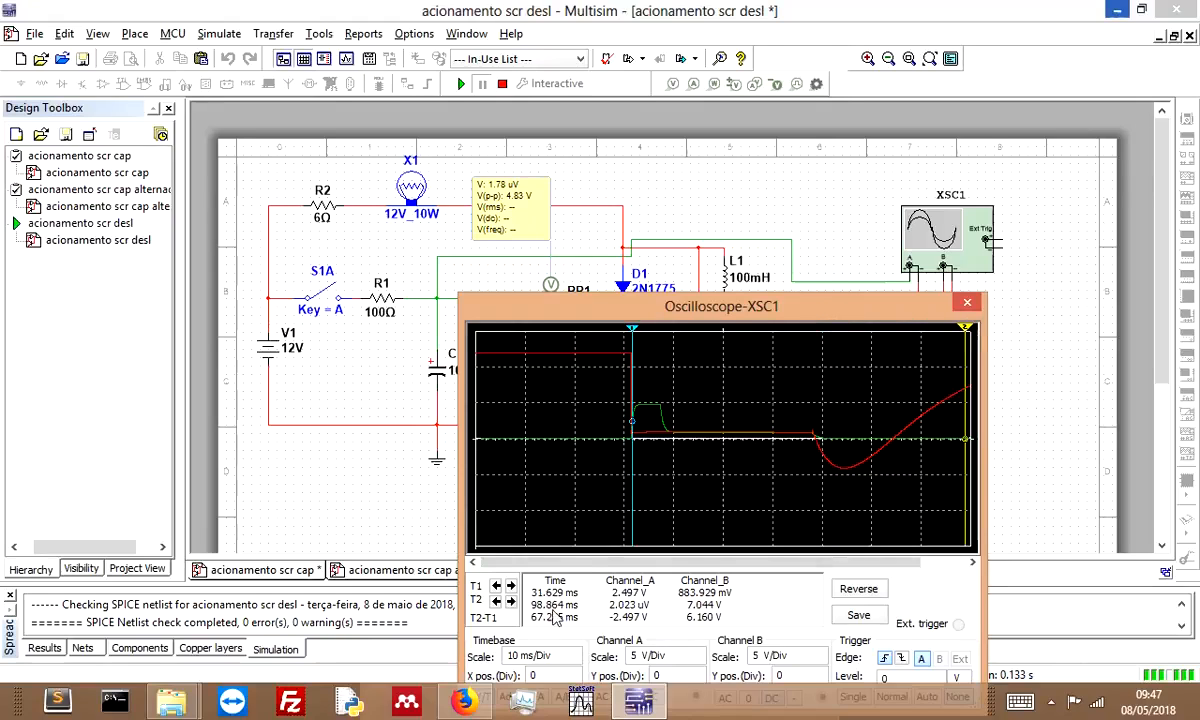
# Set the oscilloscope timebase to 20 ms/Div and measure from SCR turn-on to about 10 V on the recovery curve with the cursors.
pyautogui.moveTo(776, 305); pyautogui.dragTo(757, 209)
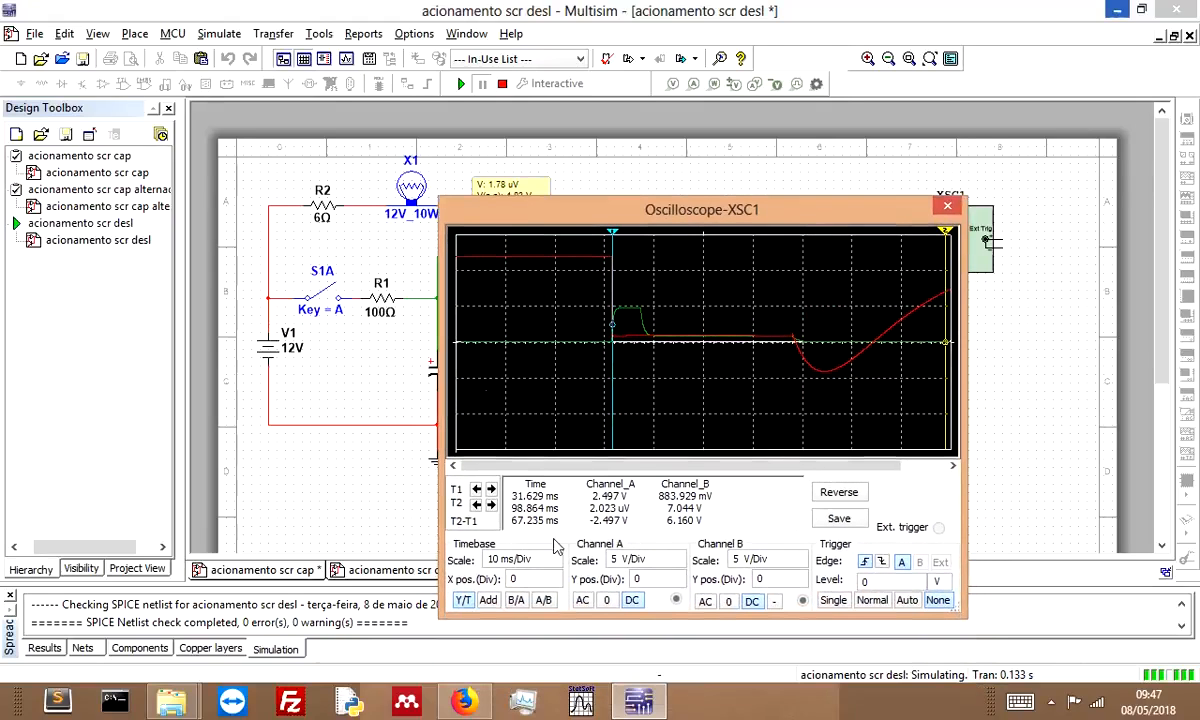
pyautogui.click(530, 563)
pyautogui.click(555, 566)
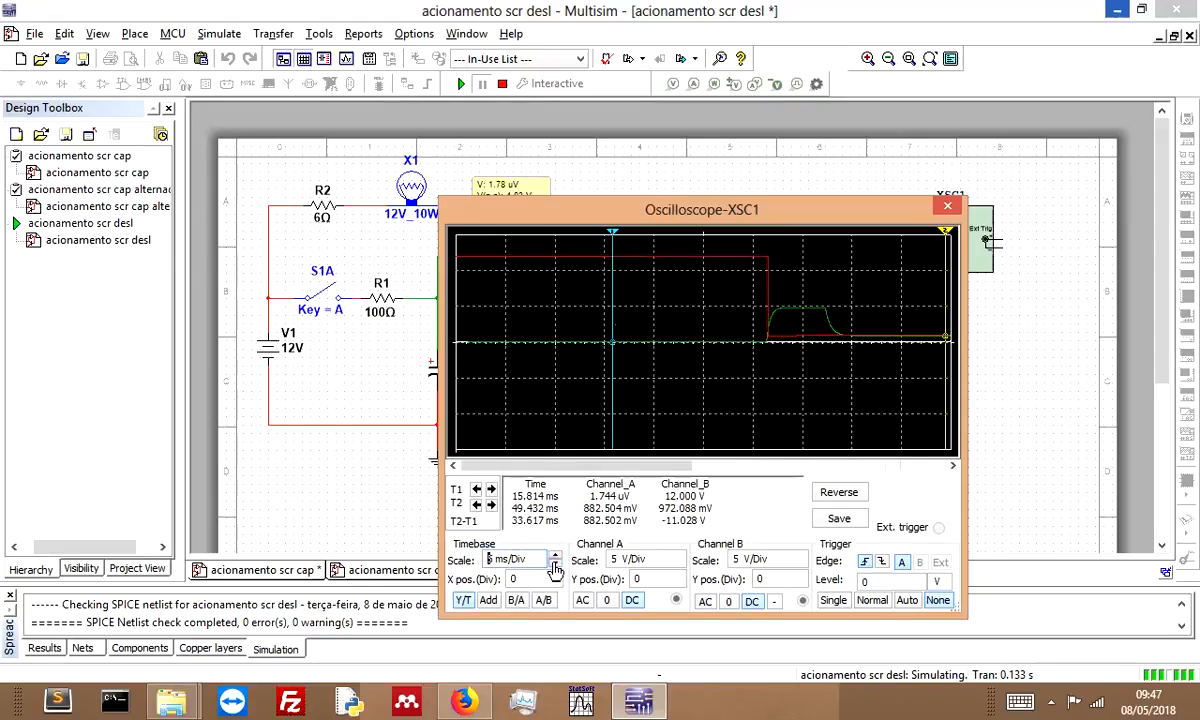
pyautogui.click(557, 558)
pyautogui.click(557, 557)
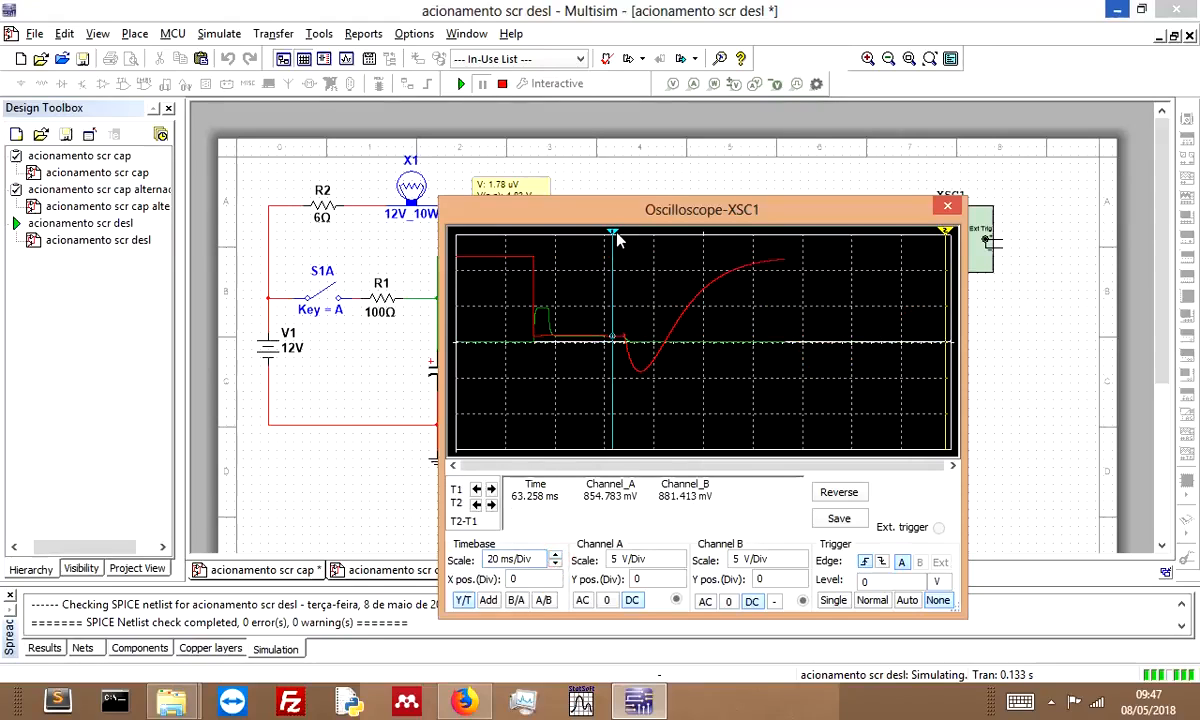
pyautogui.moveTo(617, 238); pyautogui.dragTo(537, 248)
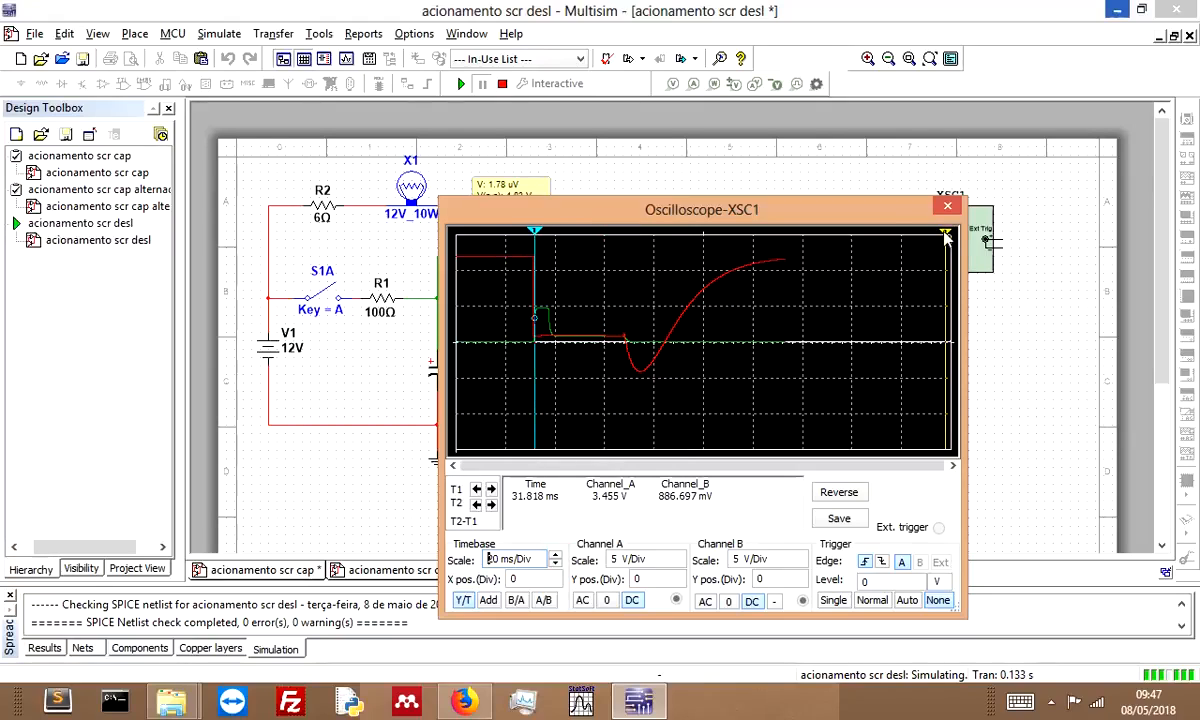
pyautogui.moveTo(945, 233); pyautogui.dragTo(735, 248)
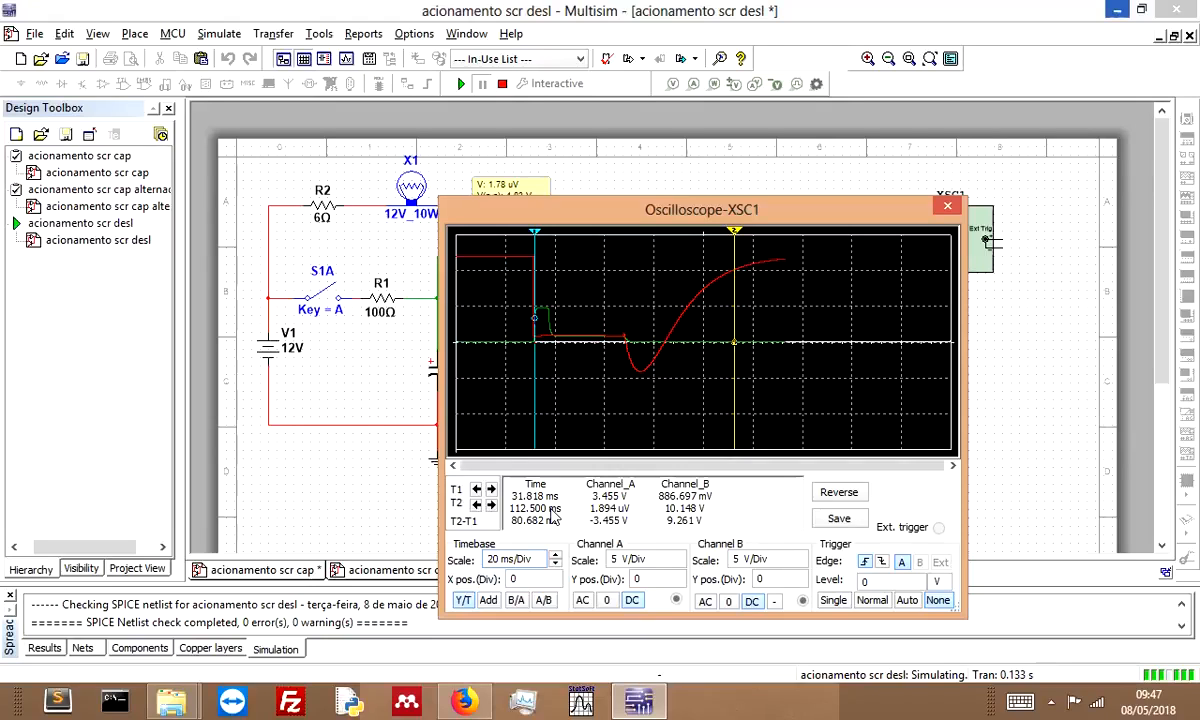
# Move the oscilloscope window clear of the schematic to examine the SCR turn-off circuit, and bring the readings back into view.
pyautogui.moveTo(724, 220); pyautogui.dragTo(707, 450)
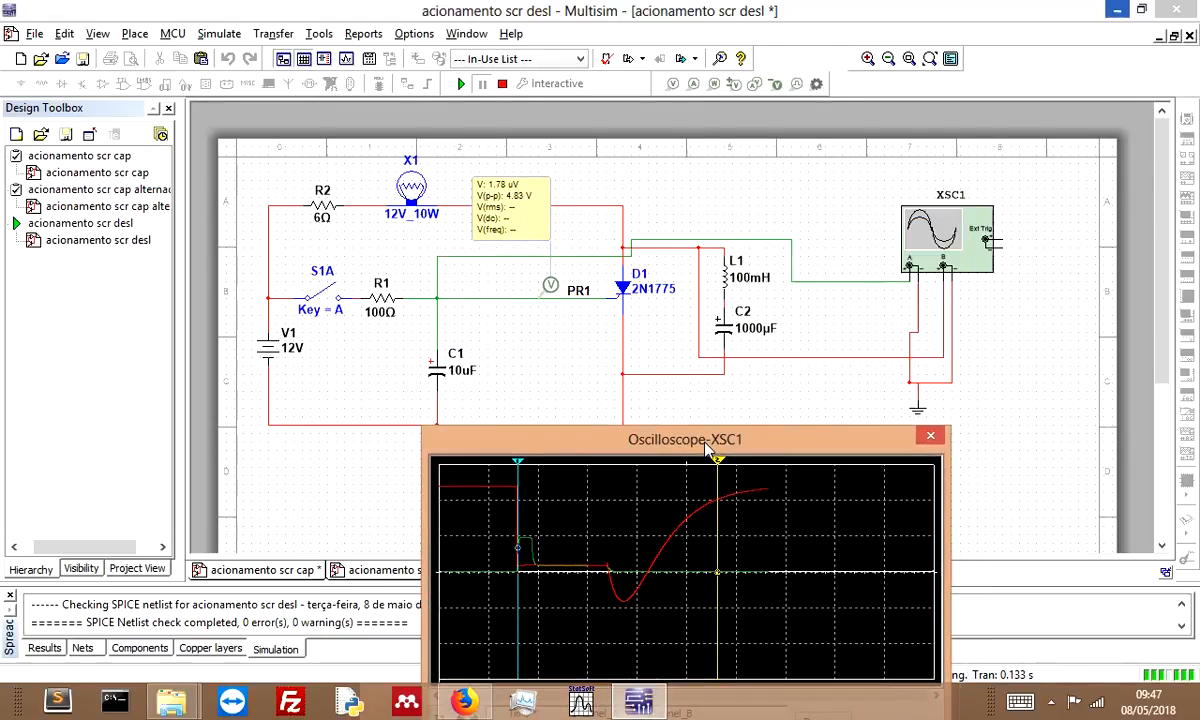
pyautogui.moveTo(707, 450); pyautogui.dragTo(778, 267)
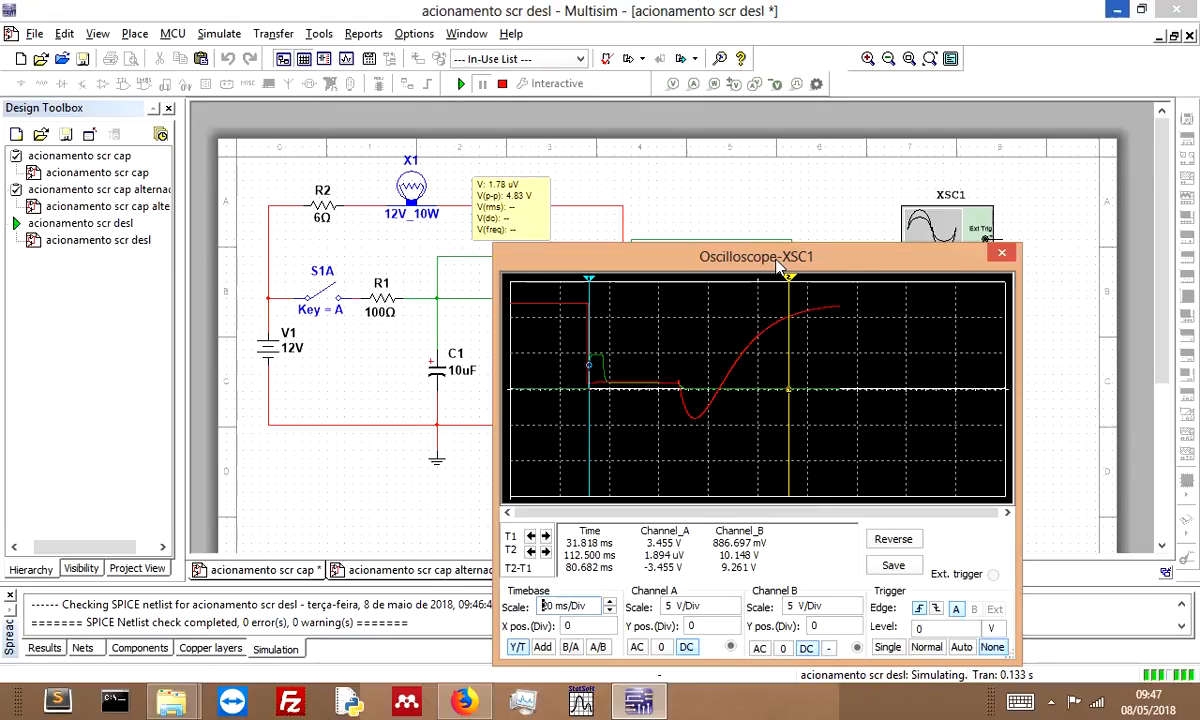
pyautogui.moveTo(778, 265); pyautogui.dragTo(990, 410)
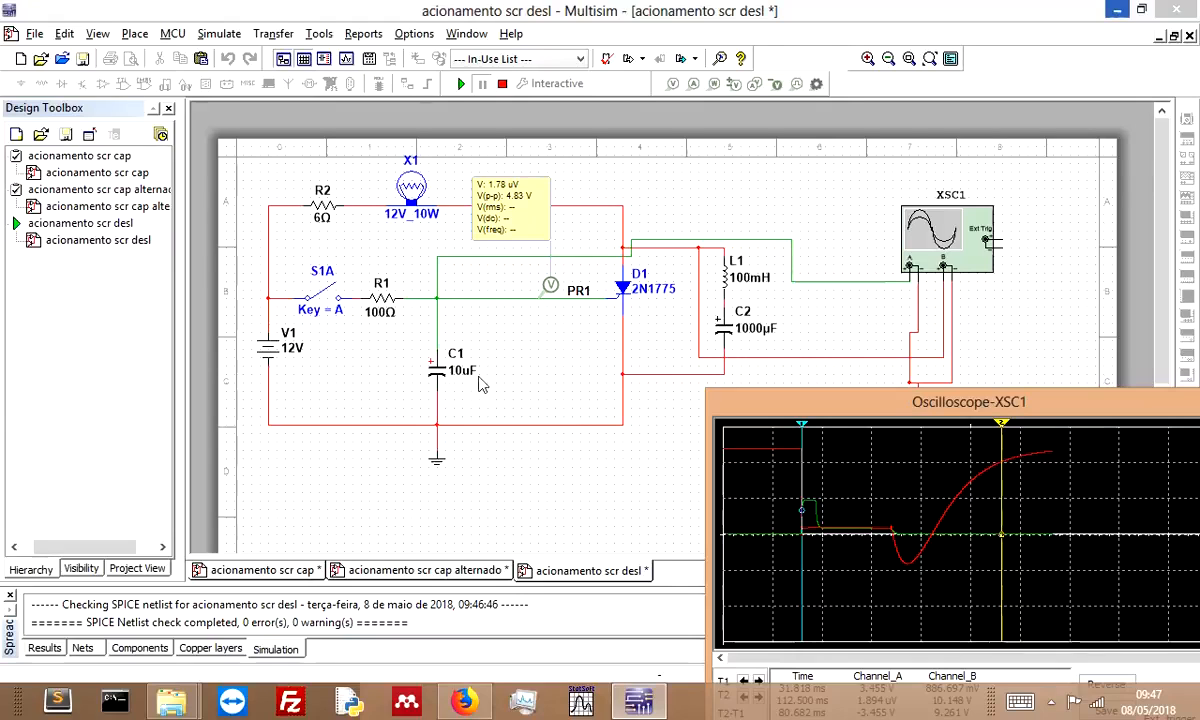
pyautogui.moveTo(855, 409); pyautogui.dragTo(623, 427)
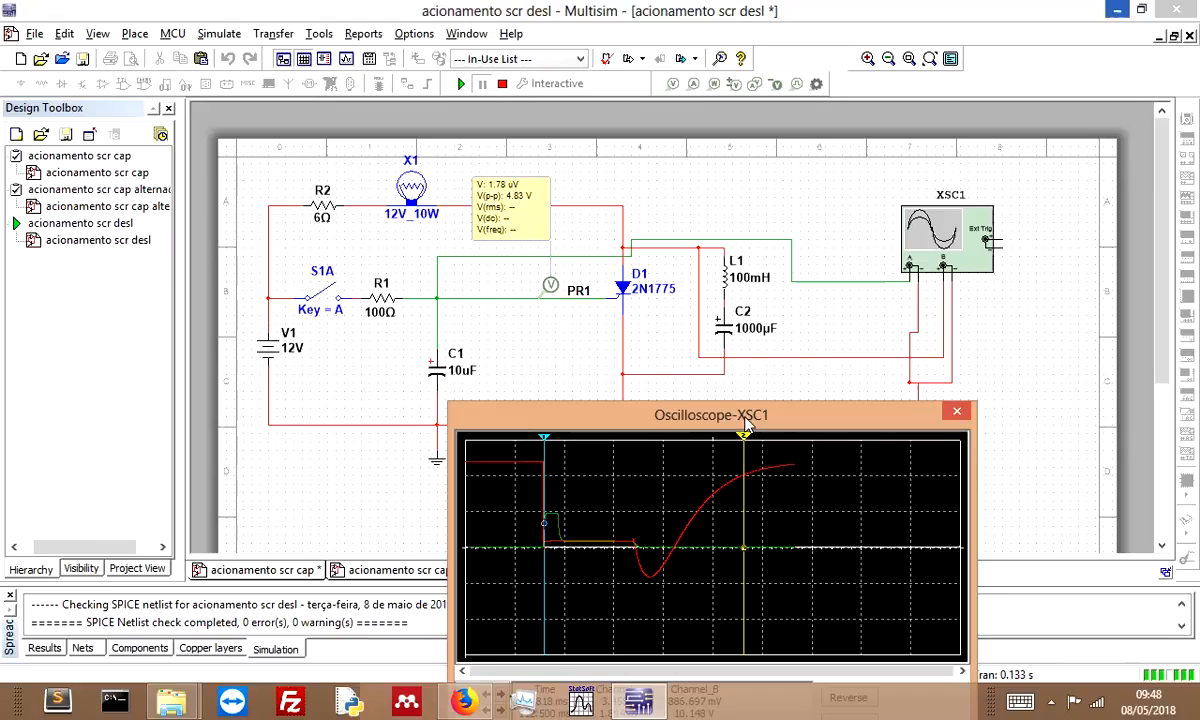
pyautogui.moveTo(745, 424); pyautogui.dragTo(755, 331)
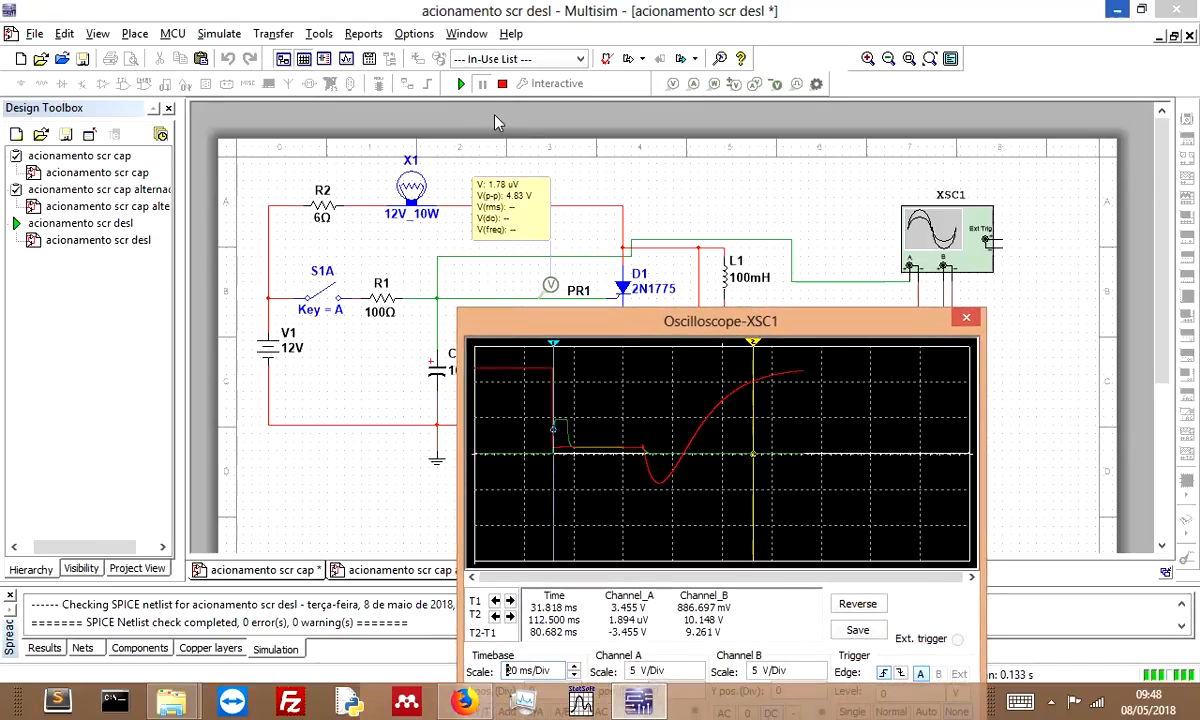
# Resume the paused simulation and close and reopen S1A twice to repeat the SCR turn-on and turn-off cycle.
pyautogui.click(461, 83)
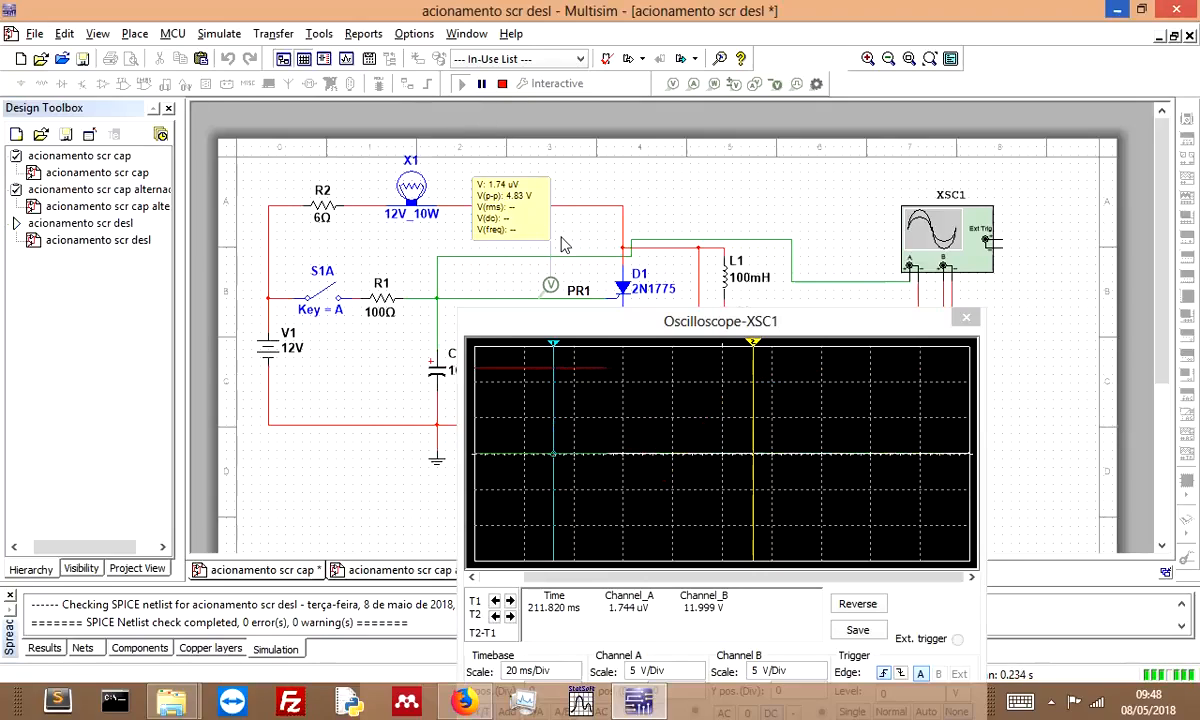
pyautogui.press('a')
pyautogui.press('a')
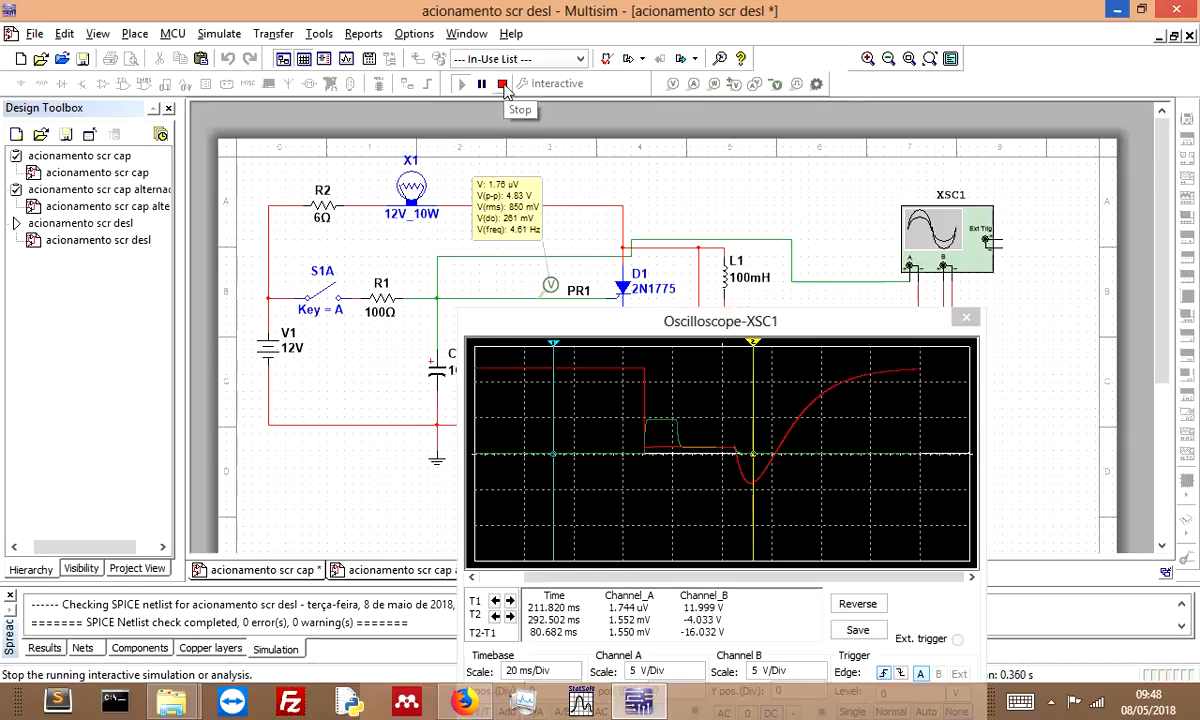
pyautogui.press('a')
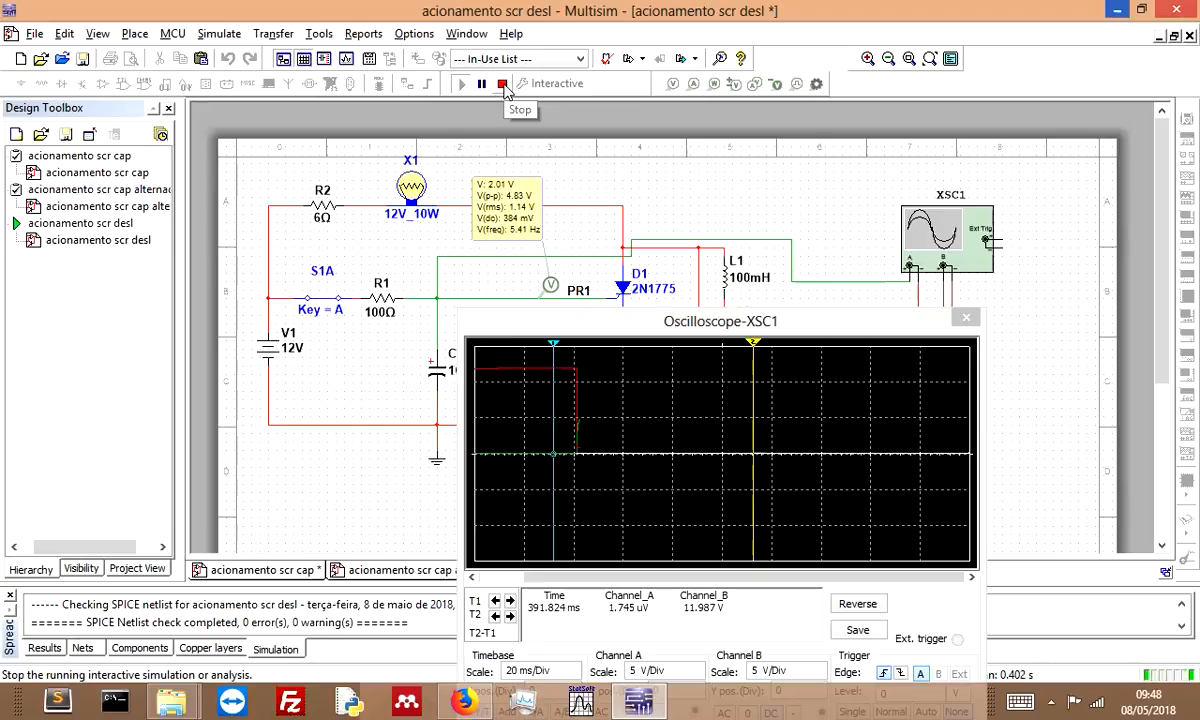
pyautogui.press('a')
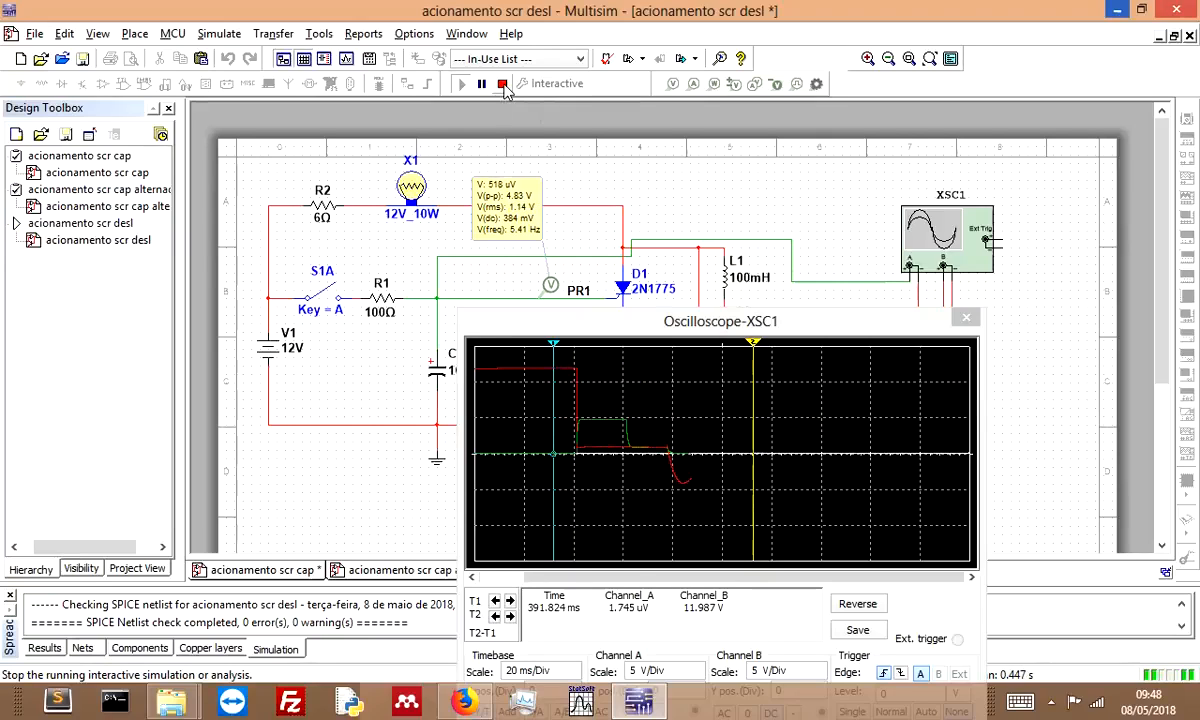